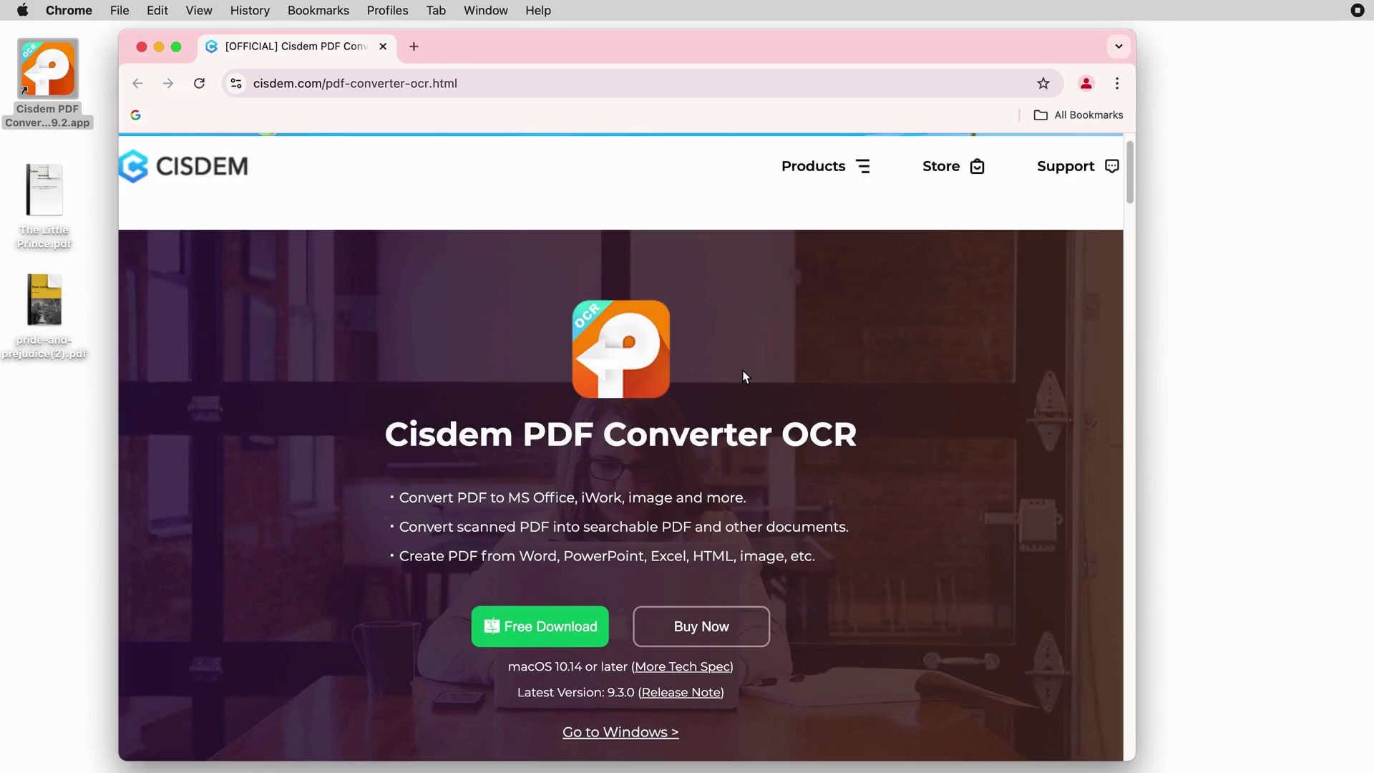
{"action": "scroll", "coordinate": [744, 374], "scroll_direction": "down", "scroll_amount": 1}
{"action": "scroll", "coordinate": [743, 376], "scroll_direction": "down", "scroll_amount": 2}
{"action": "scroll", "coordinate": [743, 375], "scroll_direction": "down", "scroll_amount": 3}
{"action": "scroll", "coordinate": [743, 376], "scroll_direction": "down", "scroll_amount": 5}
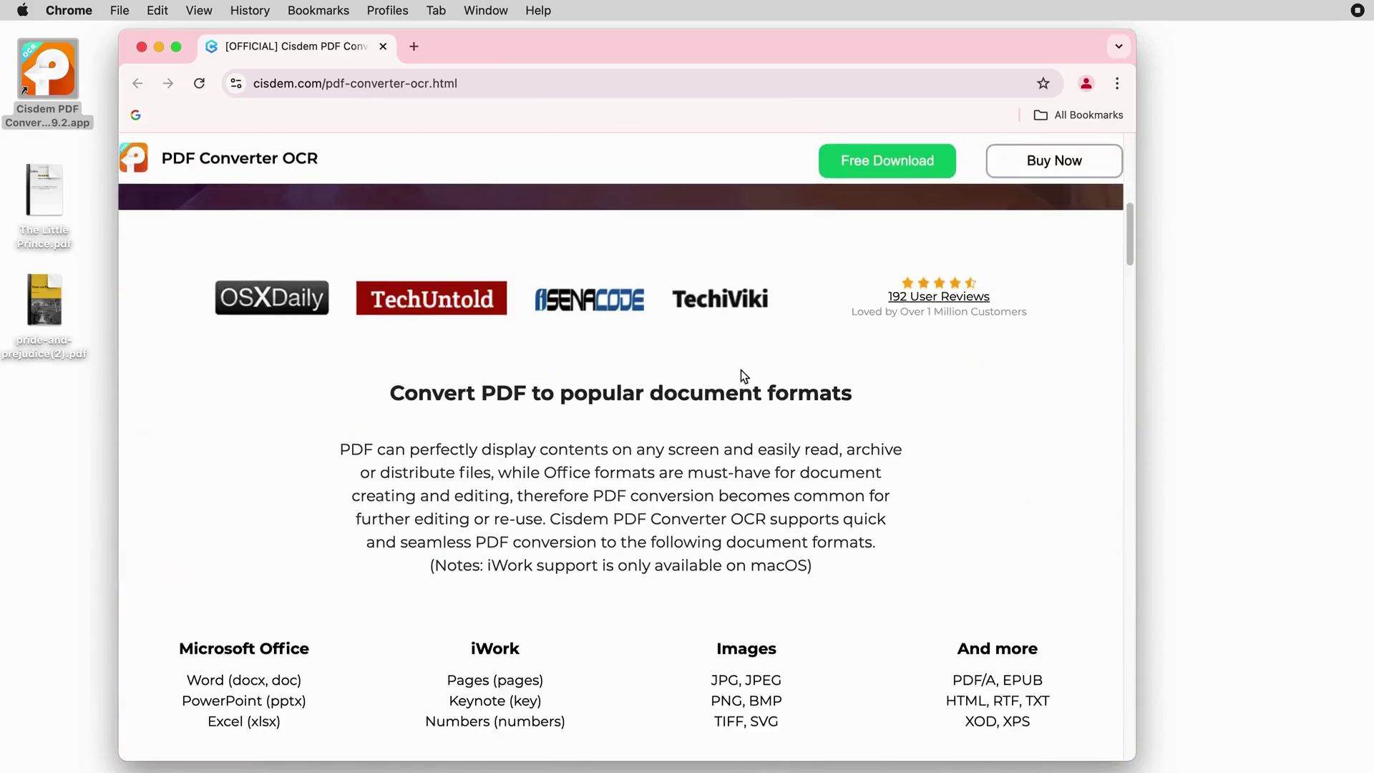
{"action": "scroll", "coordinate": [742, 375], "scroll_direction": "down", "scroll_amount": 10}
{"action": "scroll", "coordinate": [740, 375], "scroll_direction": "down", "scroll_amount": 5}
{"action": "scroll", "coordinate": [740, 376], "scroll_direction": "down", "scroll_amount": 5}
{"action": "scroll", "coordinate": [741, 375], "scroll_direction": "down", "scroll_amount": 3}
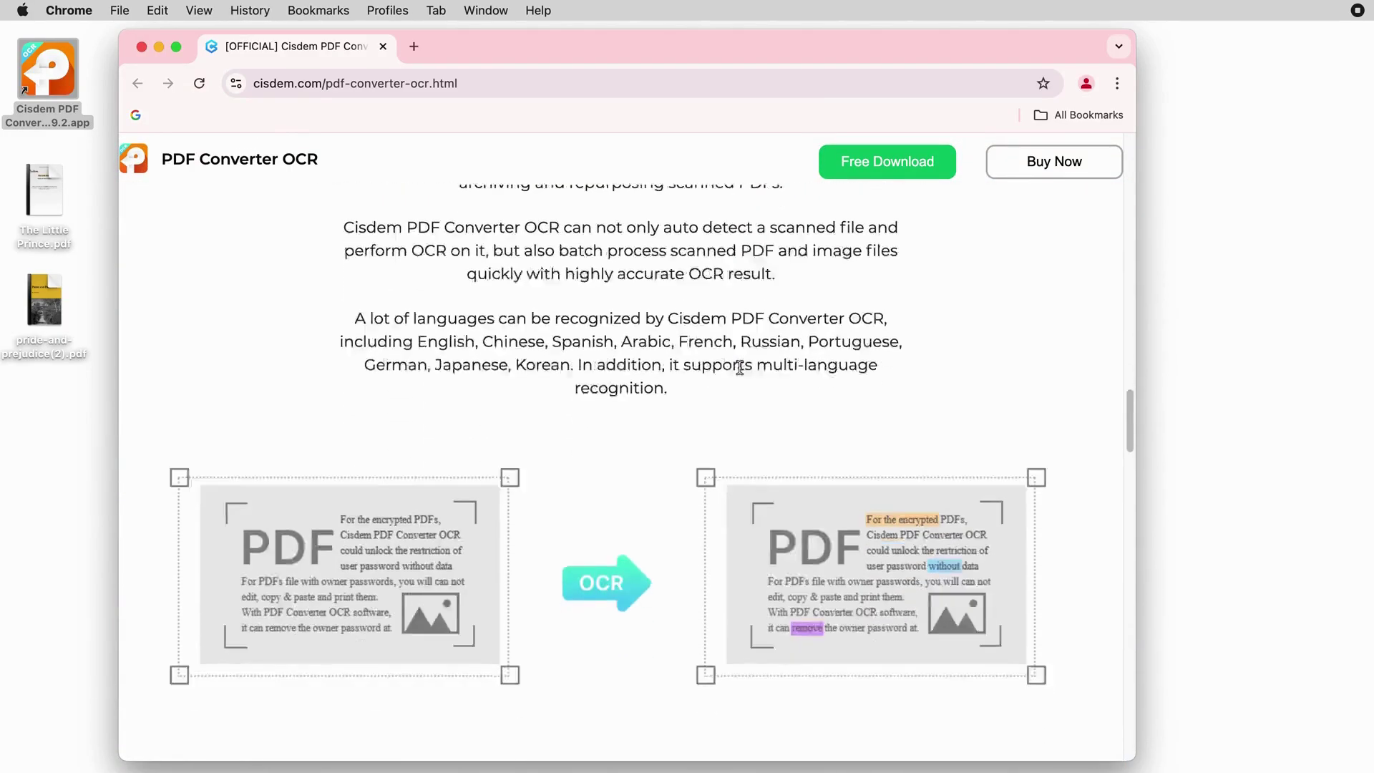
{"action": "scroll", "coordinate": [740, 367], "scroll_direction": "down", "scroll_amount": 5}
{"action": "scroll", "coordinate": [740, 368], "scroll_direction": "down", "scroll_amount": 5}
{"action": "scroll", "coordinate": [740, 371], "scroll_direction": "down", "scroll_amount": 5}
{"action": "scroll", "coordinate": [740, 372], "scroll_direction": "down", "scroll_amount": 5}
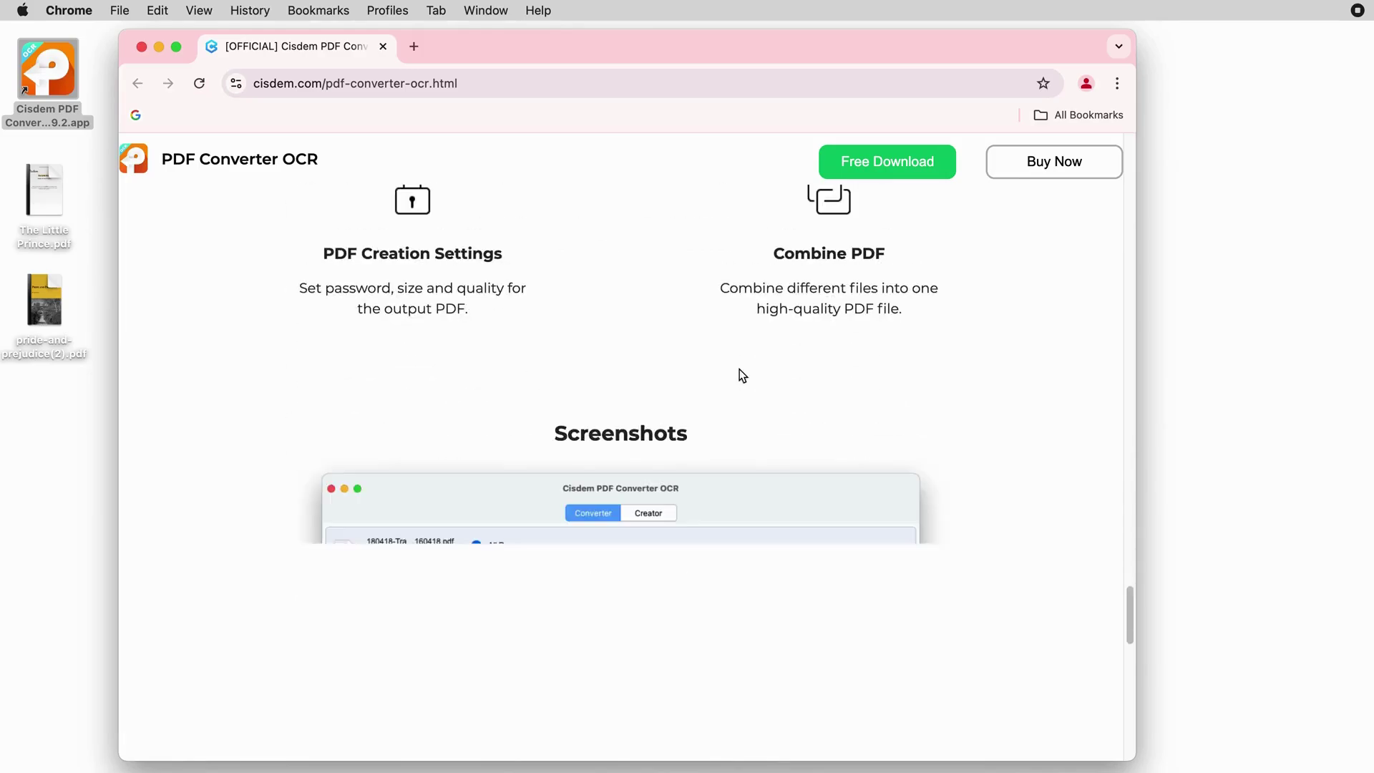
{"action": "scroll", "coordinate": [740, 375], "scroll_direction": "down", "scroll_amount": 5}
{"action": "scroll", "coordinate": [736, 373], "scroll_direction": "up", "scroll_amount": 5}
{"action": "scroll", "coordinate": [738, 373], "scroll_direction": "up", "scroll_amount": 5}
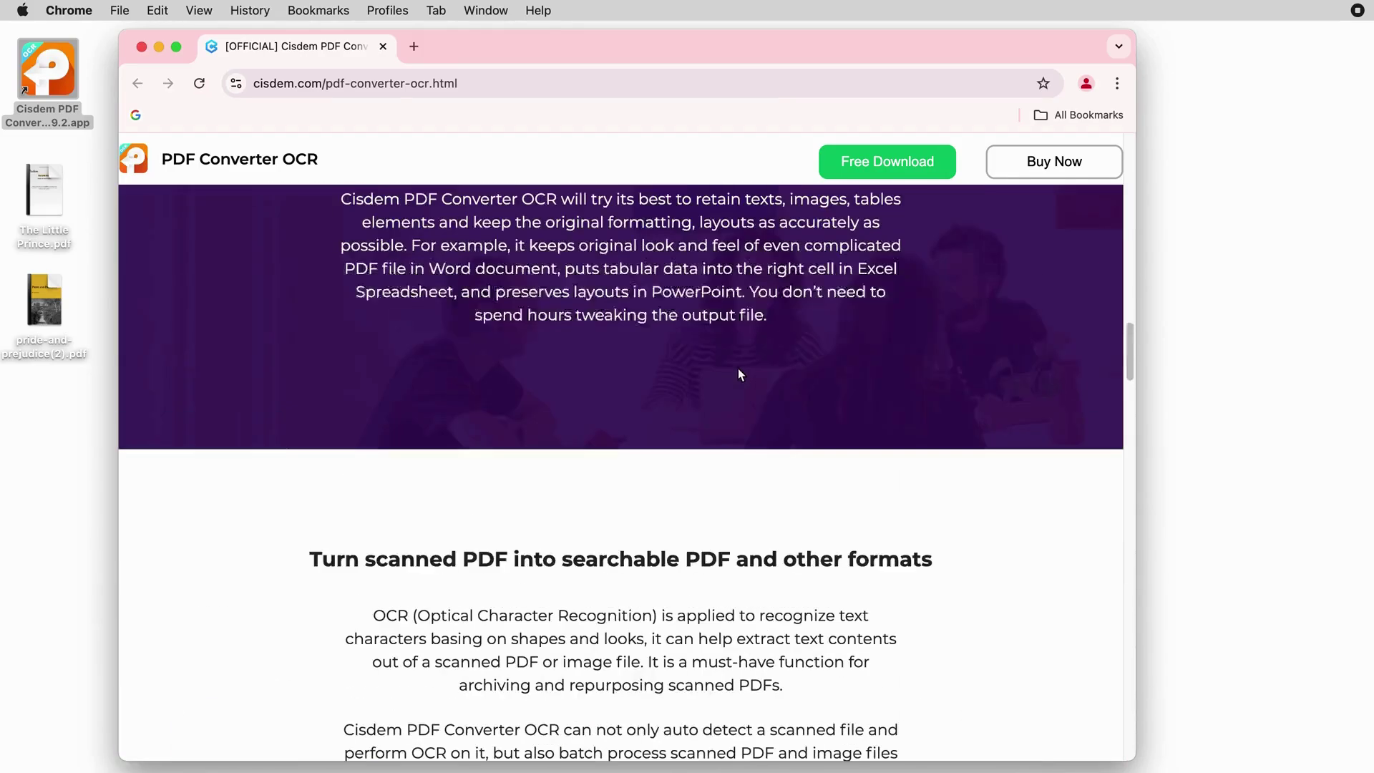
{"action": "scroll", "coordinate": [738, 373], "scroll_direction": "up", "scroll_amount": 5}
{"action": "scroll", "coordinate": [737, 374], "scroll_direction": "up", "scroll_amount": 5}
{"action": "scroll", "coordinate": [737, 374], "scroll_direction": "down", "scroll_amount": 1}
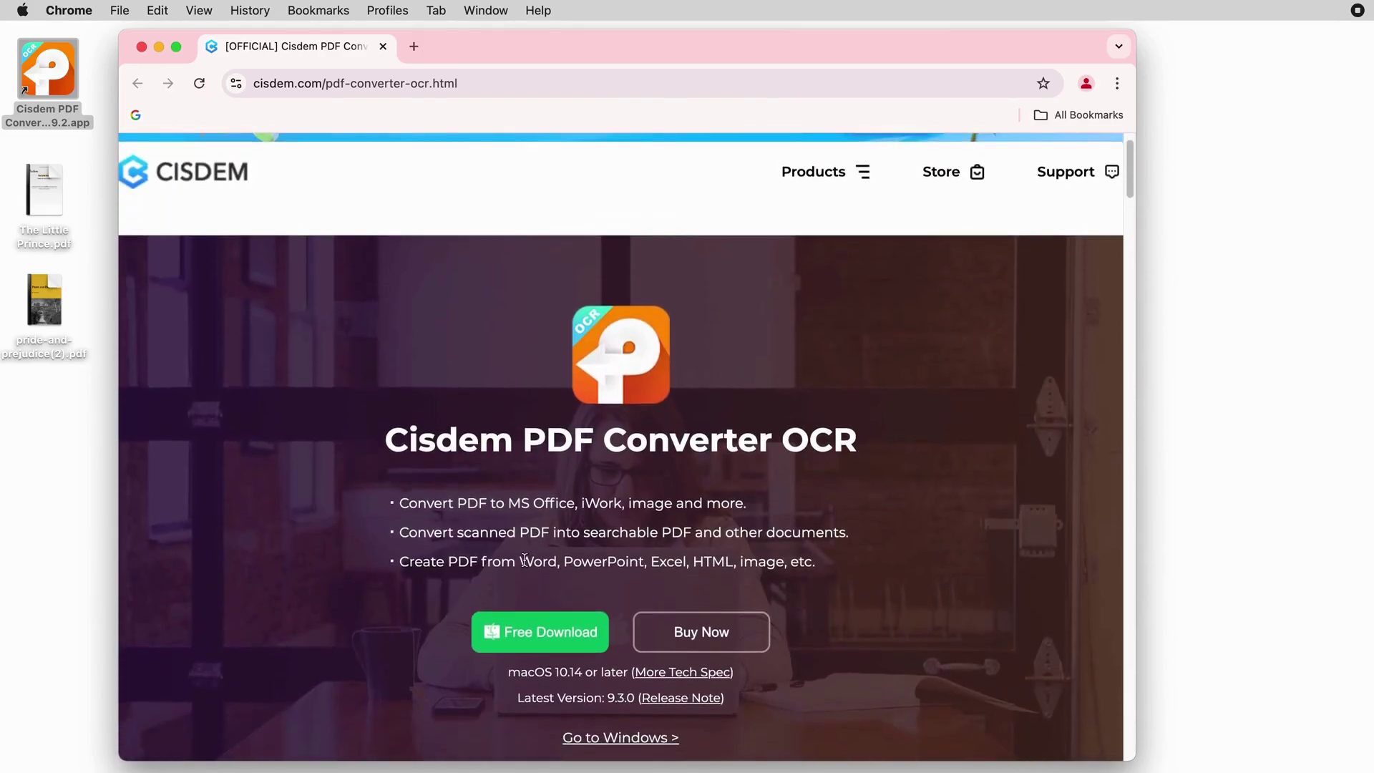
Step: Launch Cisdem and add The Little Prince.pdf and pride-and-prejudice(2).pdf from the desktop
{"action": "left_click", "coordinate": [160, 47]}
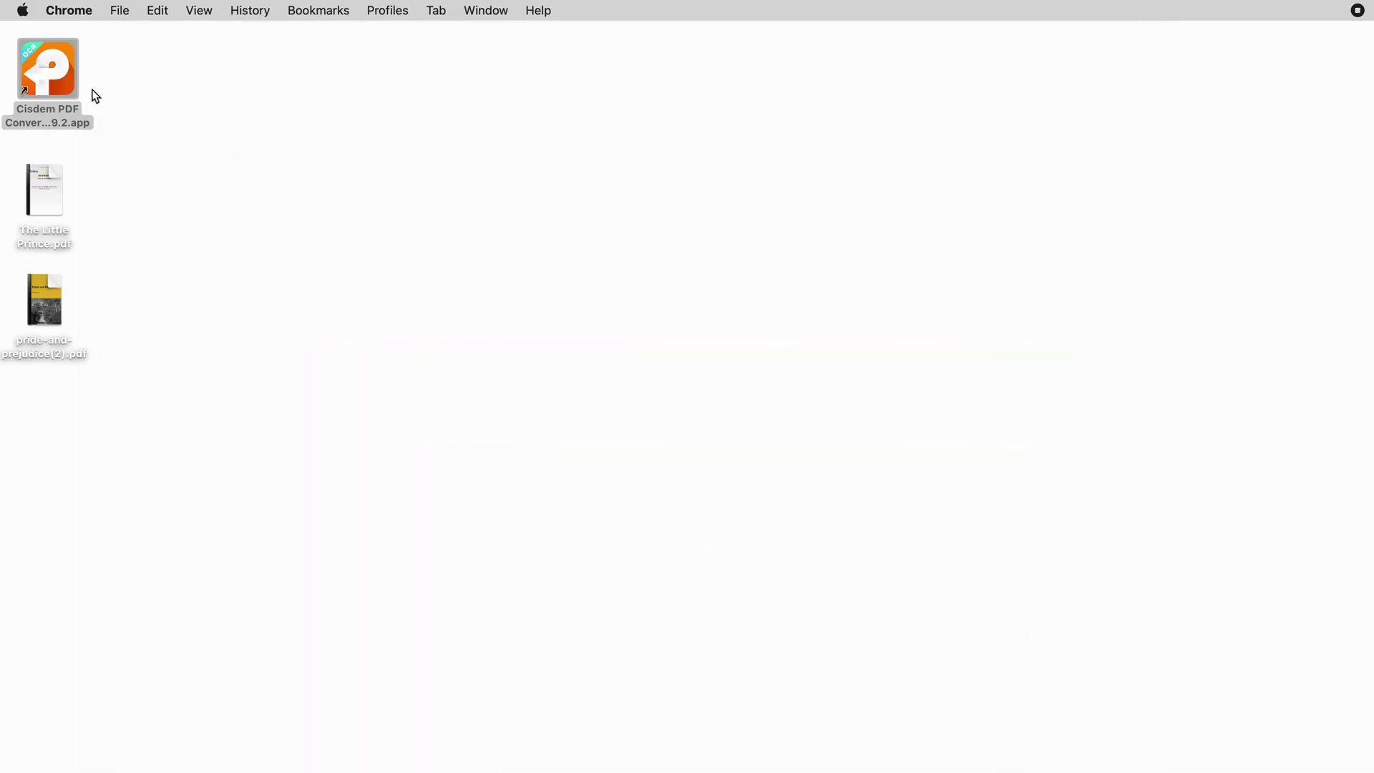
{"action": "double_click", "coordinate": [50, 82]}
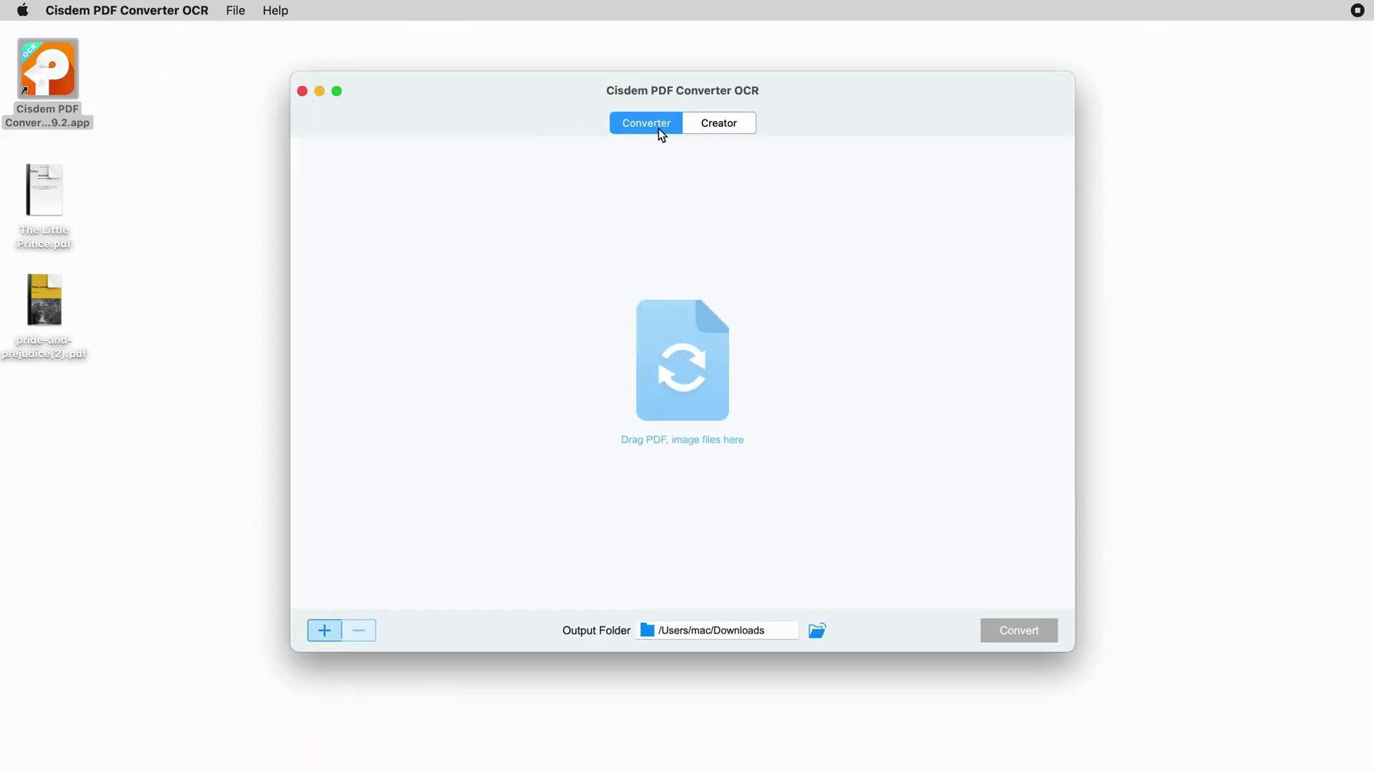
{"action": "left_click_drag", "start_coordinate": [64, 165], "coordinate": [25, 352]}
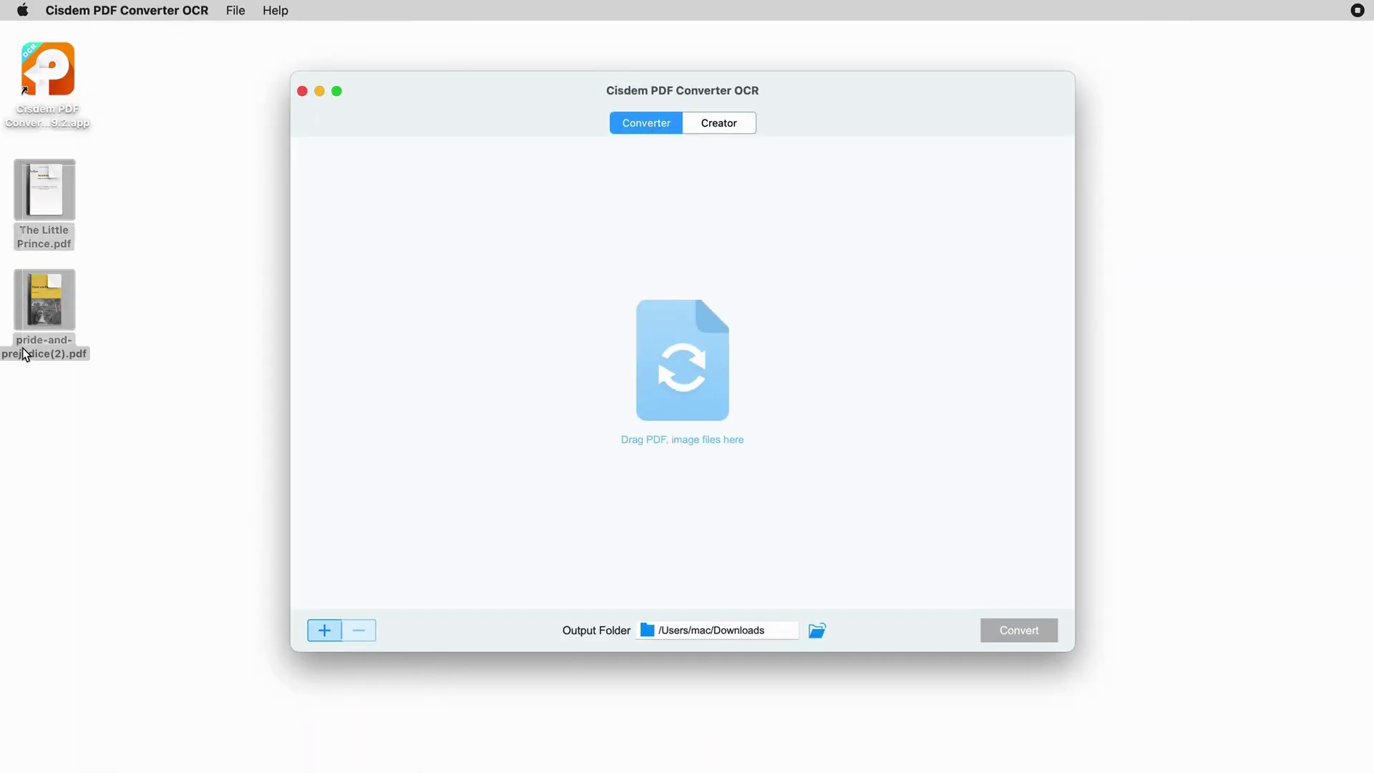
{"action": "left_click_drag", "start_coordinate": [41, 188], "coordinate": [492, 225]}
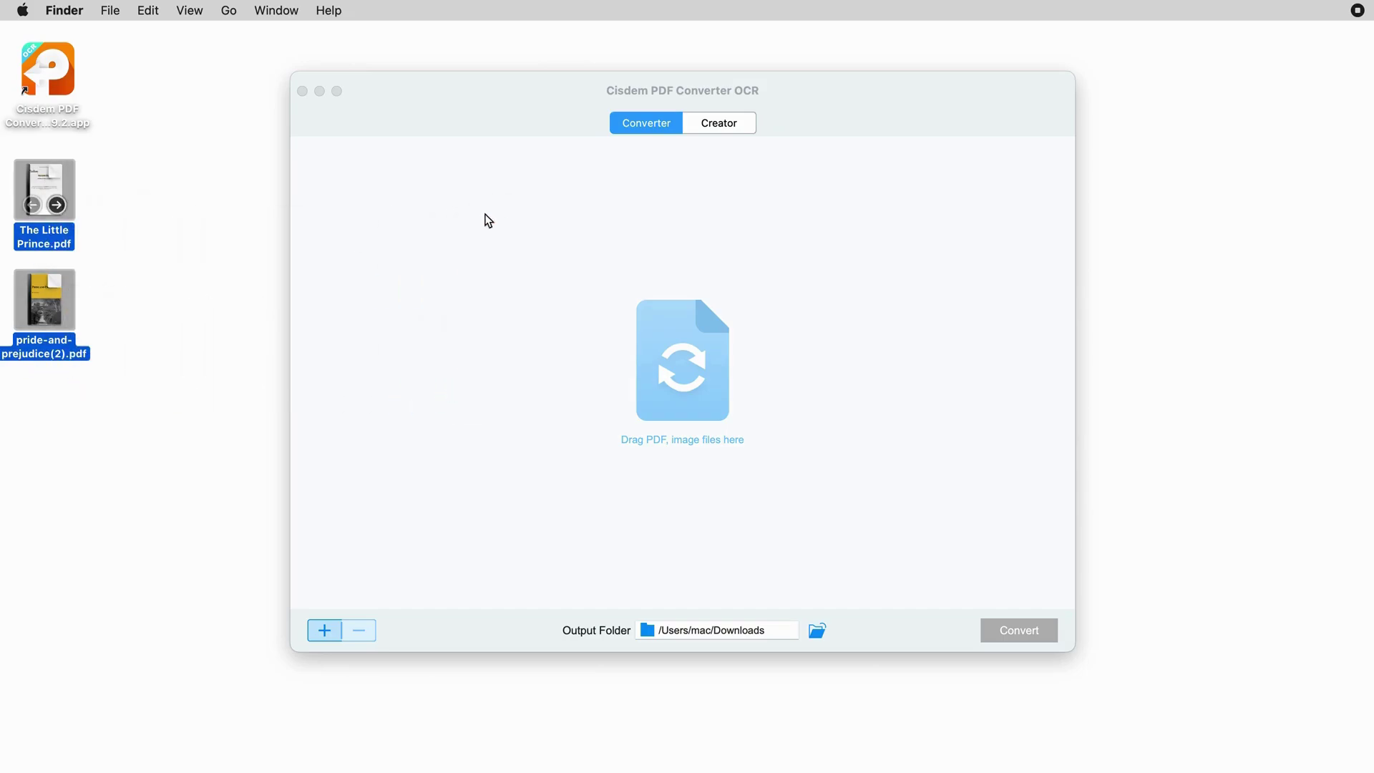
Step: Limit The Little Prince to pages 2-3 and pride-and-prejudice(2) to pages 1-3
{"action": "left_click", "coordinate": [508, 198]}
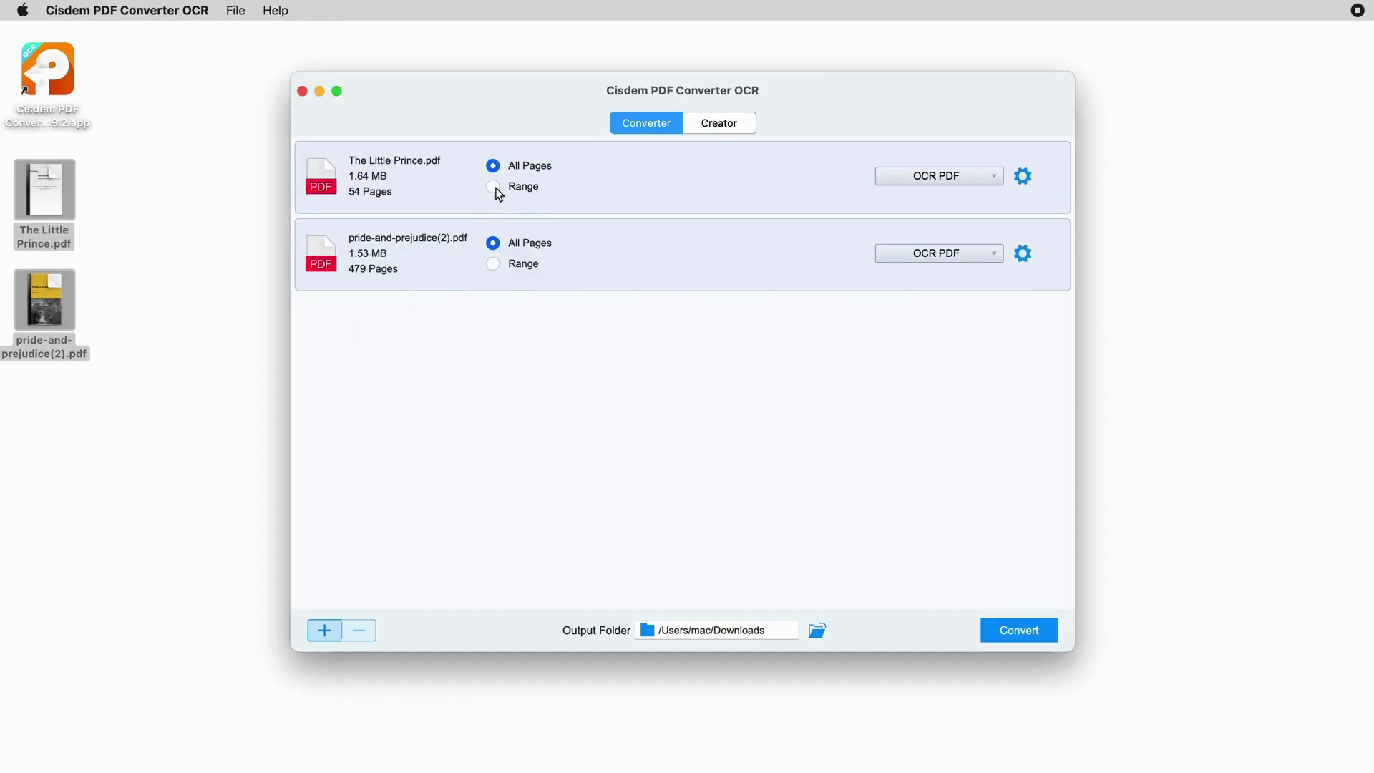
{"action": "type", "text": "2-3"}
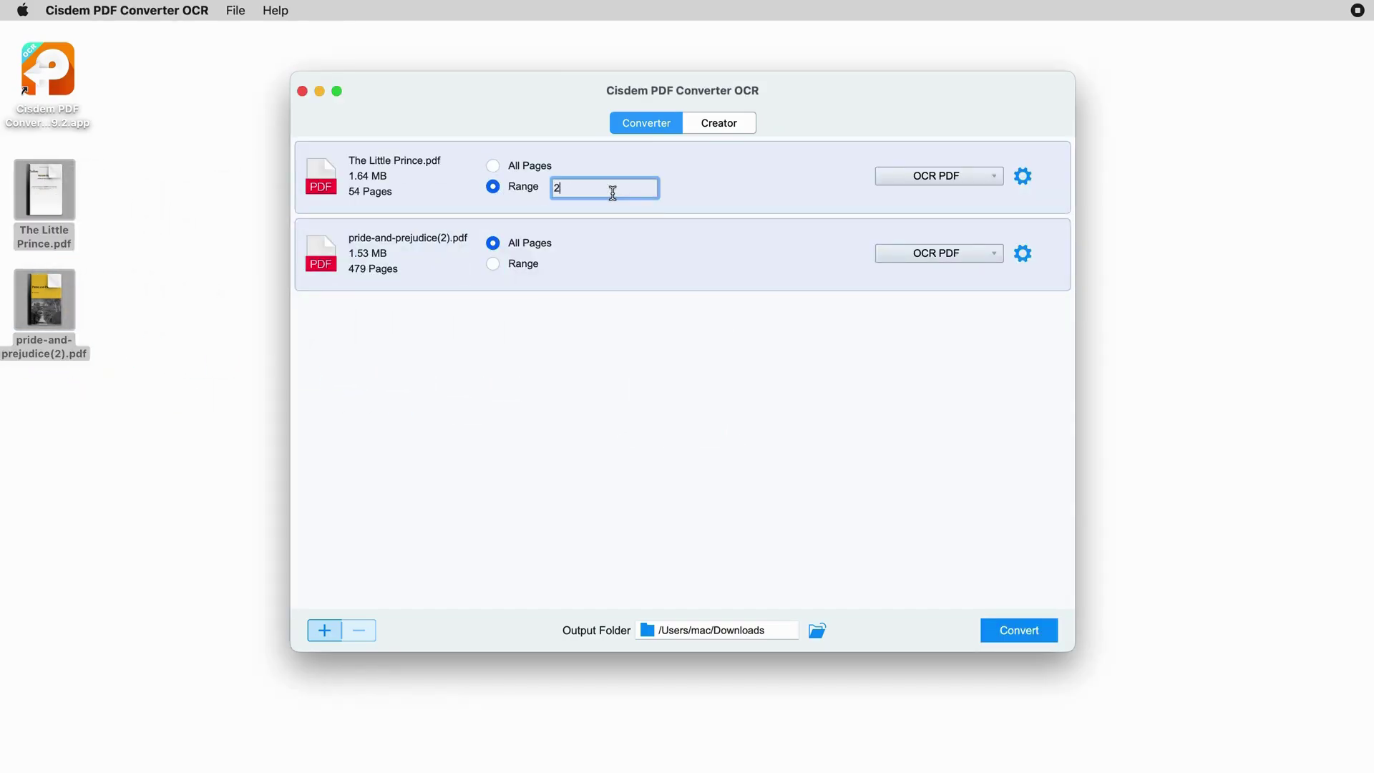
{"action": "left_click", "coordinate": [514, 266]}
{"action": "left_click", "coordinate": [610, 259]}
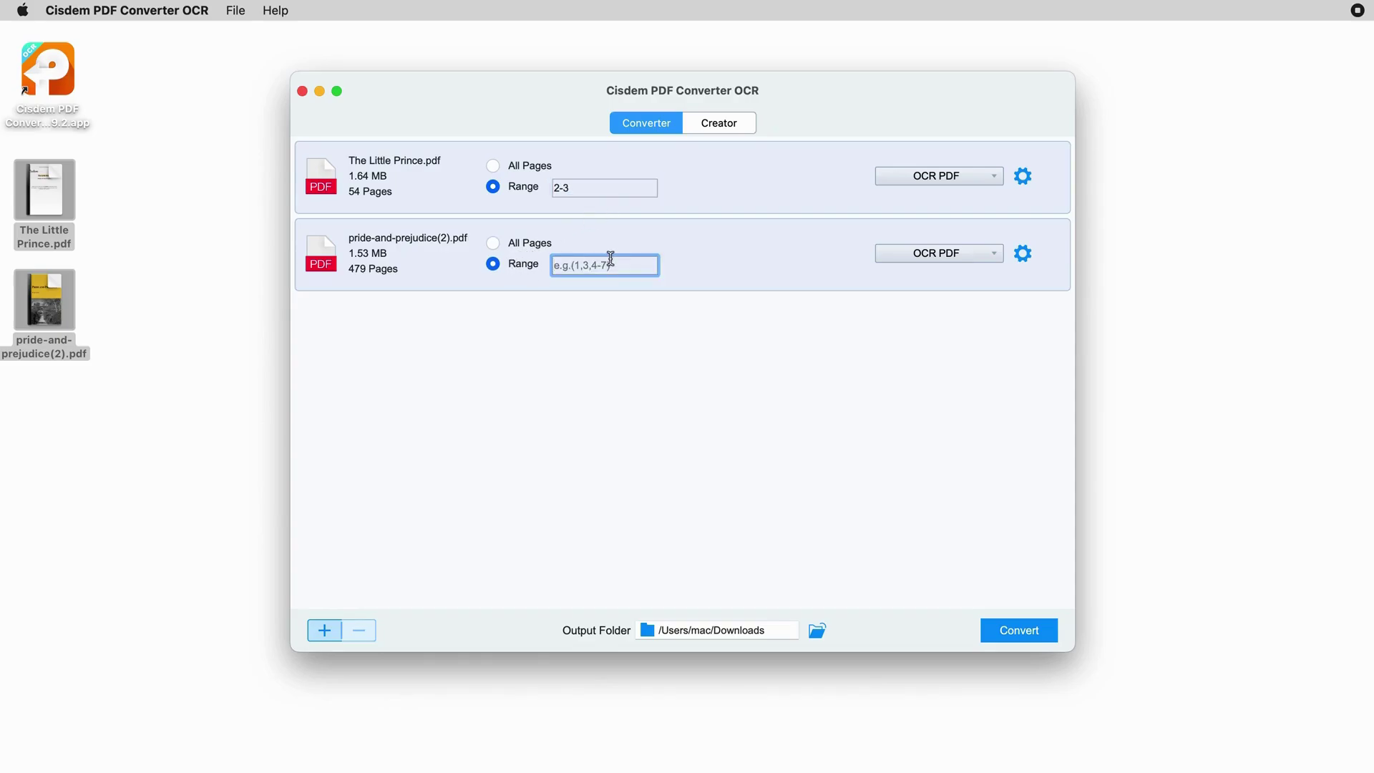
{"action": "type", "text": "1-3"}
Step: Set both files' output format to TXT
{"action": "left_click", "coordinate": [945, 180]}
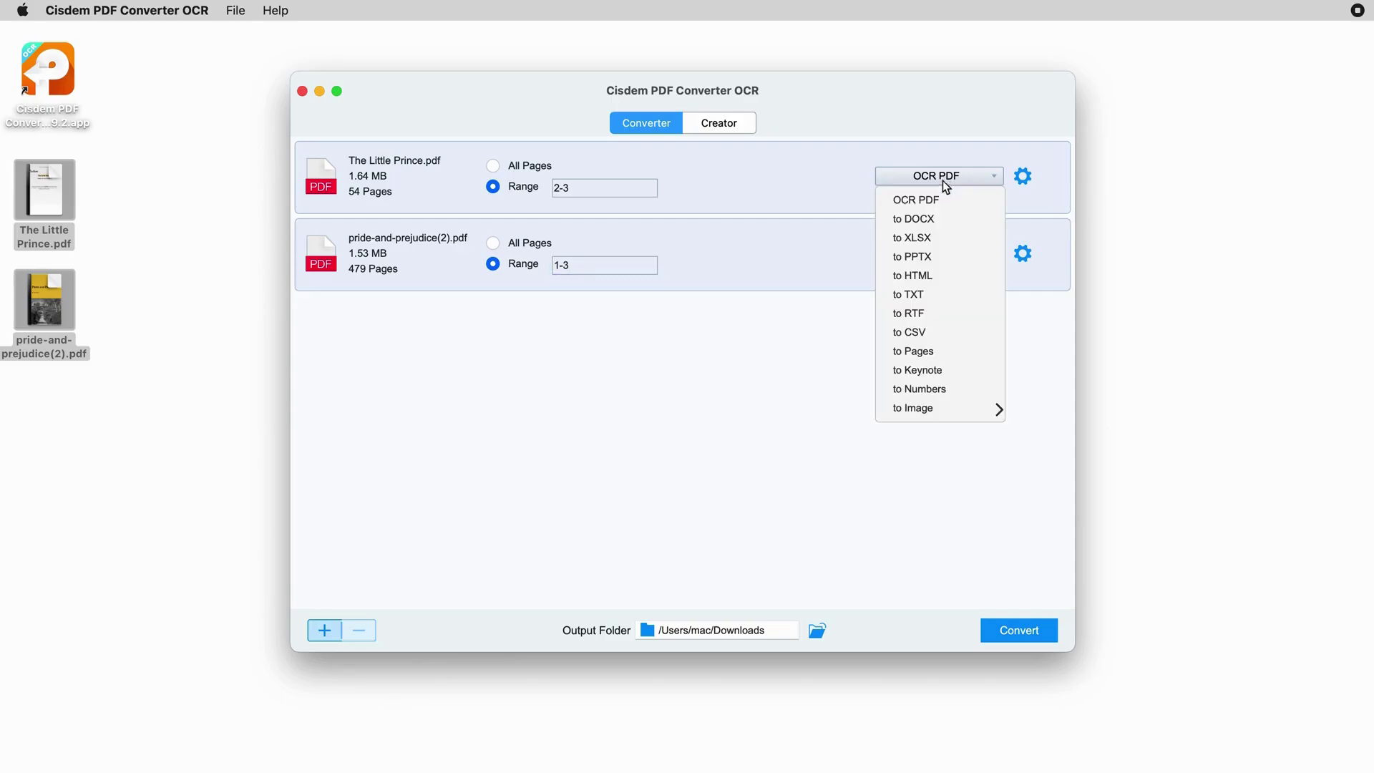
{"action": "left_click", "coordinate": [937, 294]}
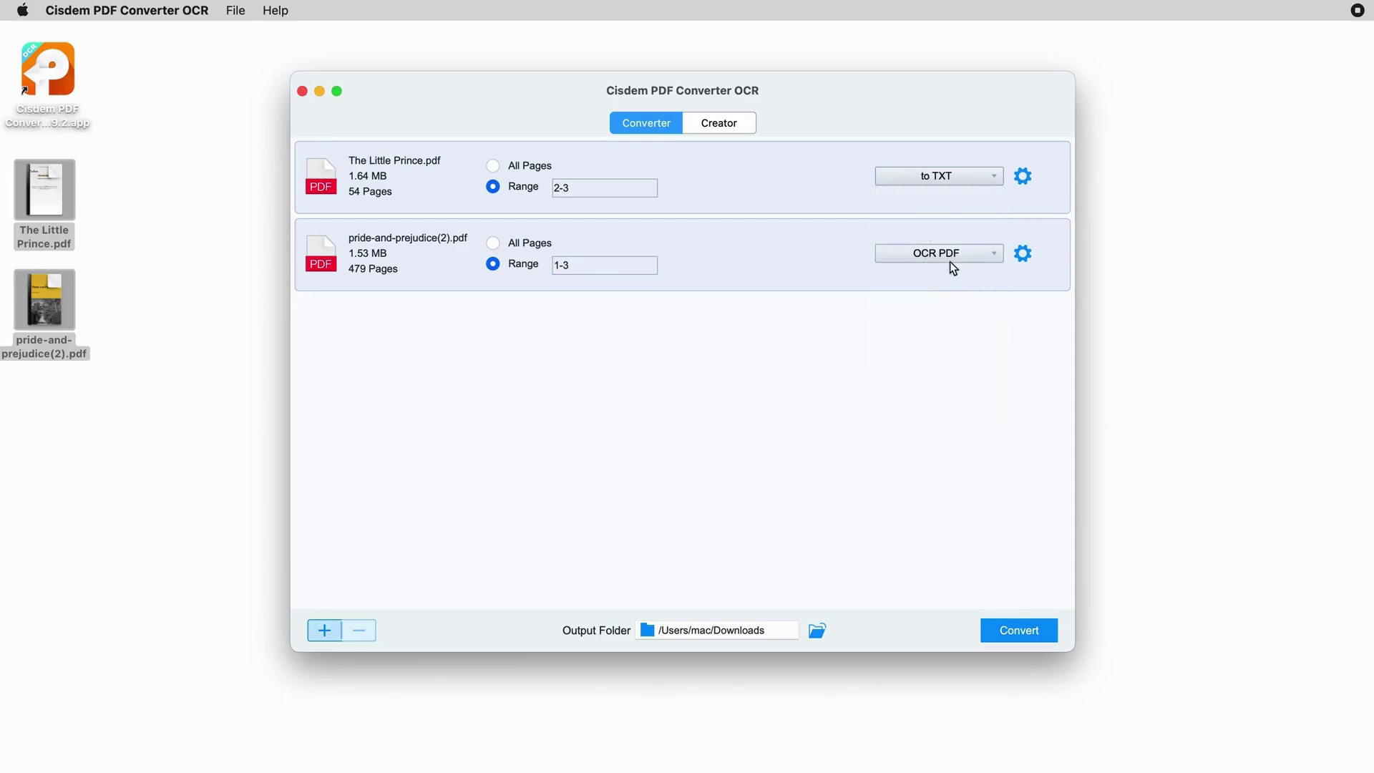
{"action": "left_click", "coordinate": [951, 266]}
{"action": "left_click", "coordinate": [944, 369]}
Step: Review the TXT settings, toggling OCR with English, then cancel without changes
{"action": "left_click", "coordinate": [1018, 176]}
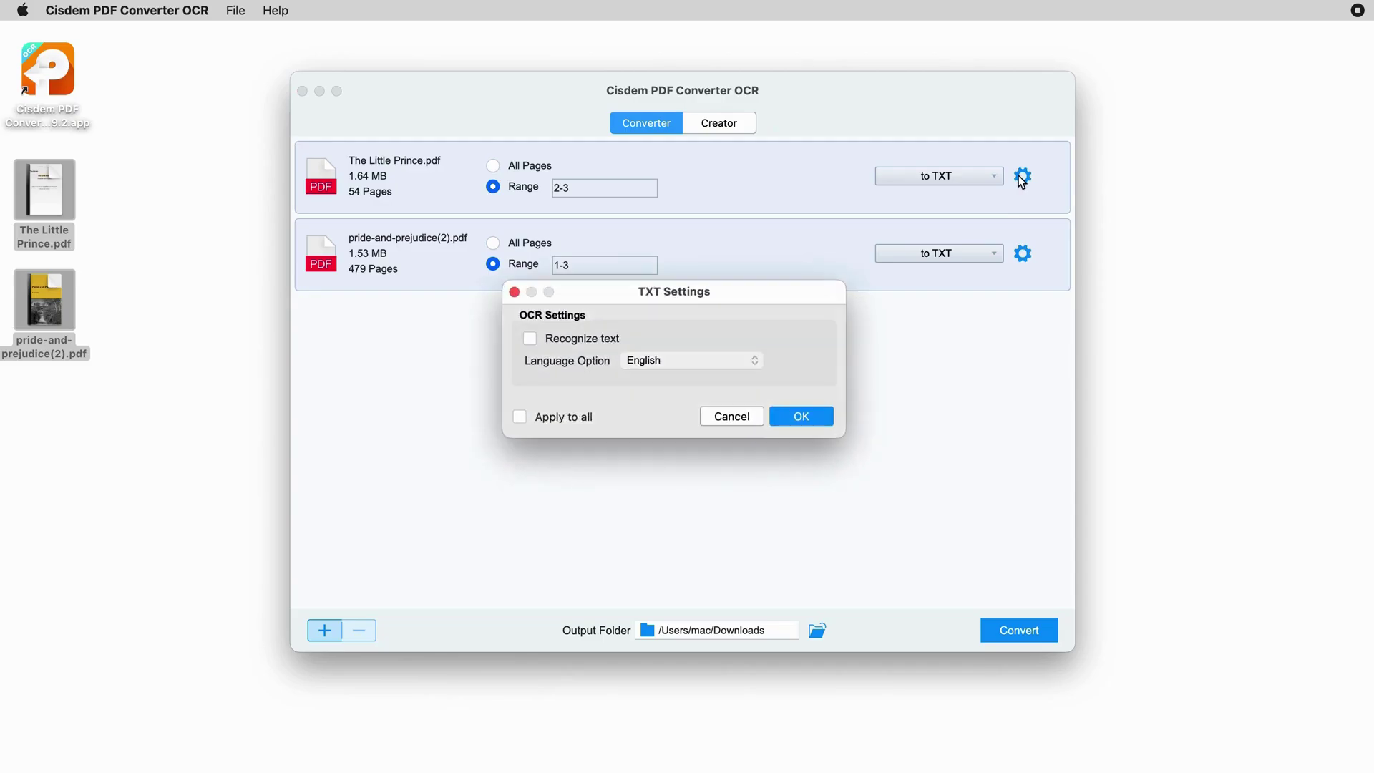
{"action": "left_click", "coordinate": [530, 339]}
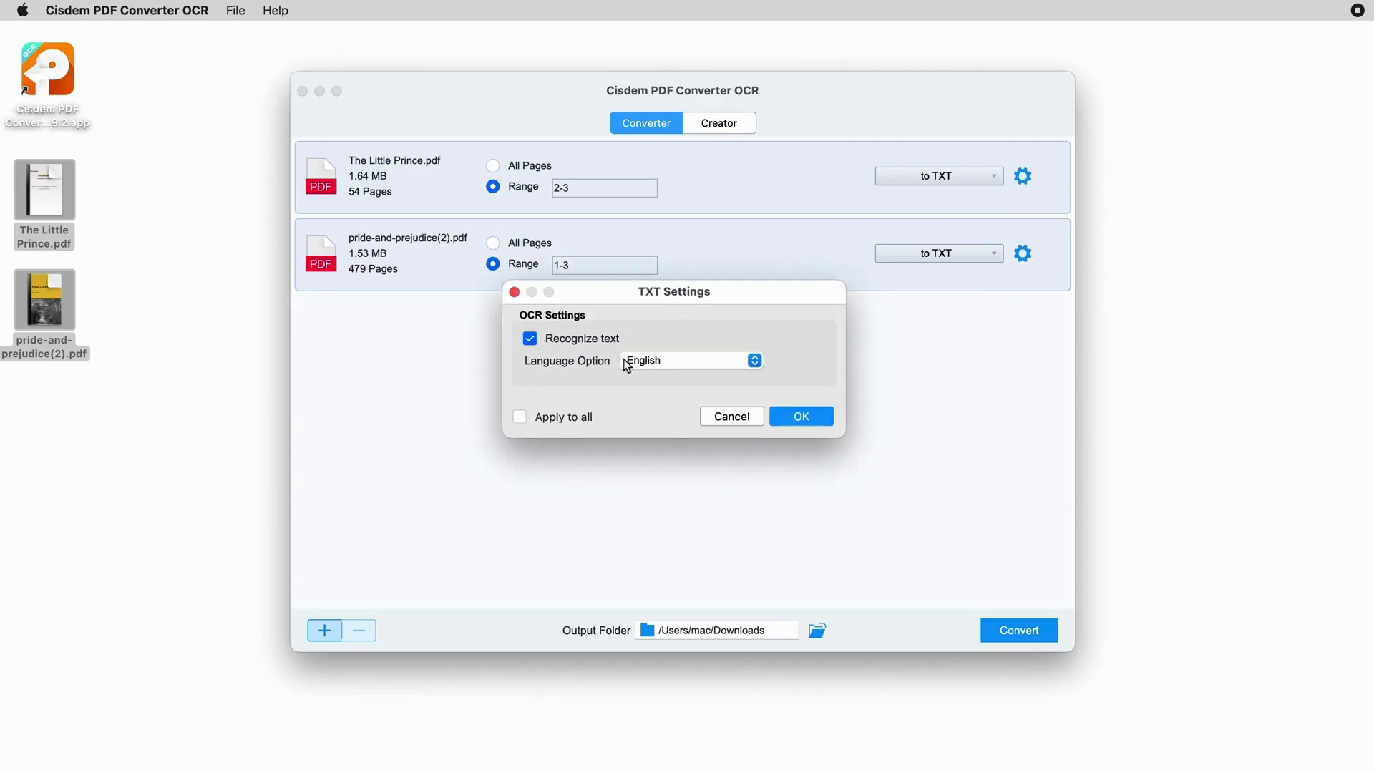
{"action": "left_click", "coordinate": [680, 363]}
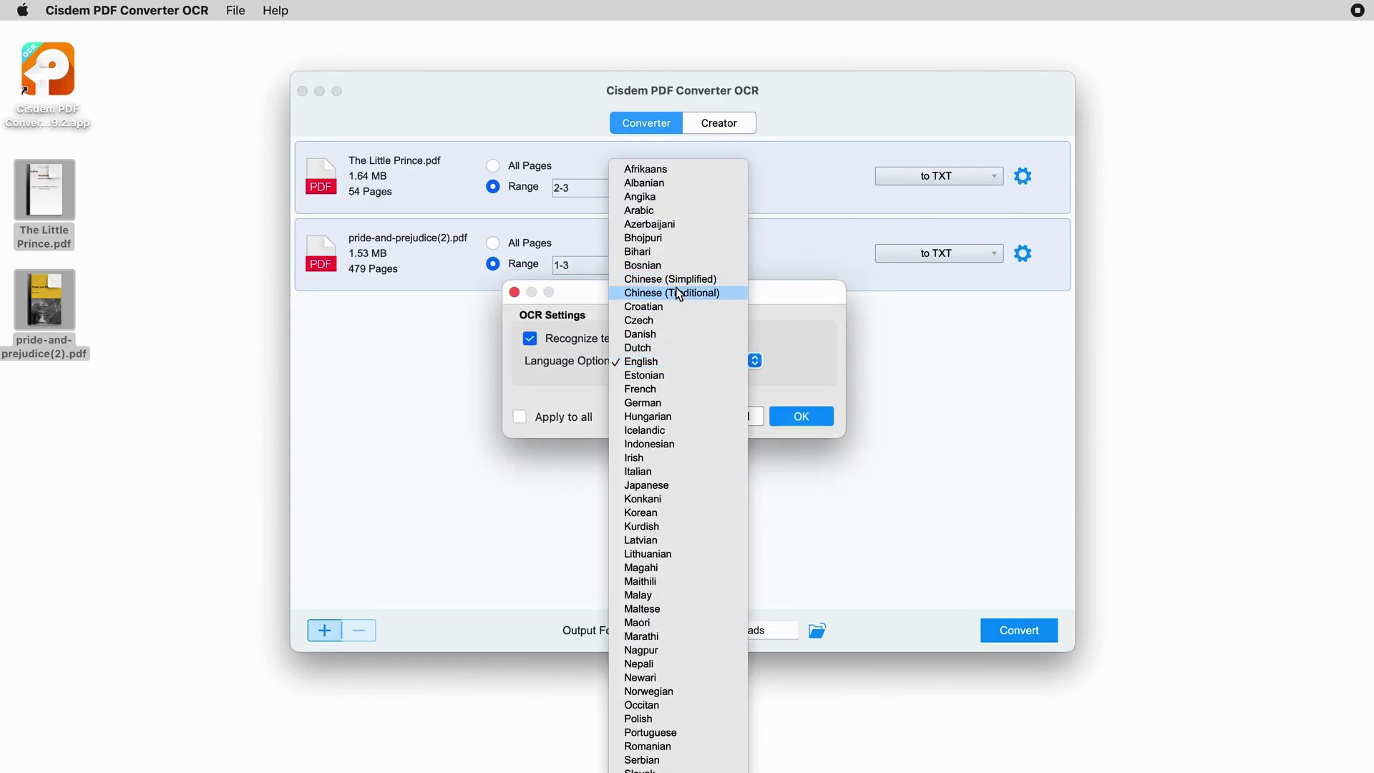
{"action": "left_click", "coordinate": [575, 389]}
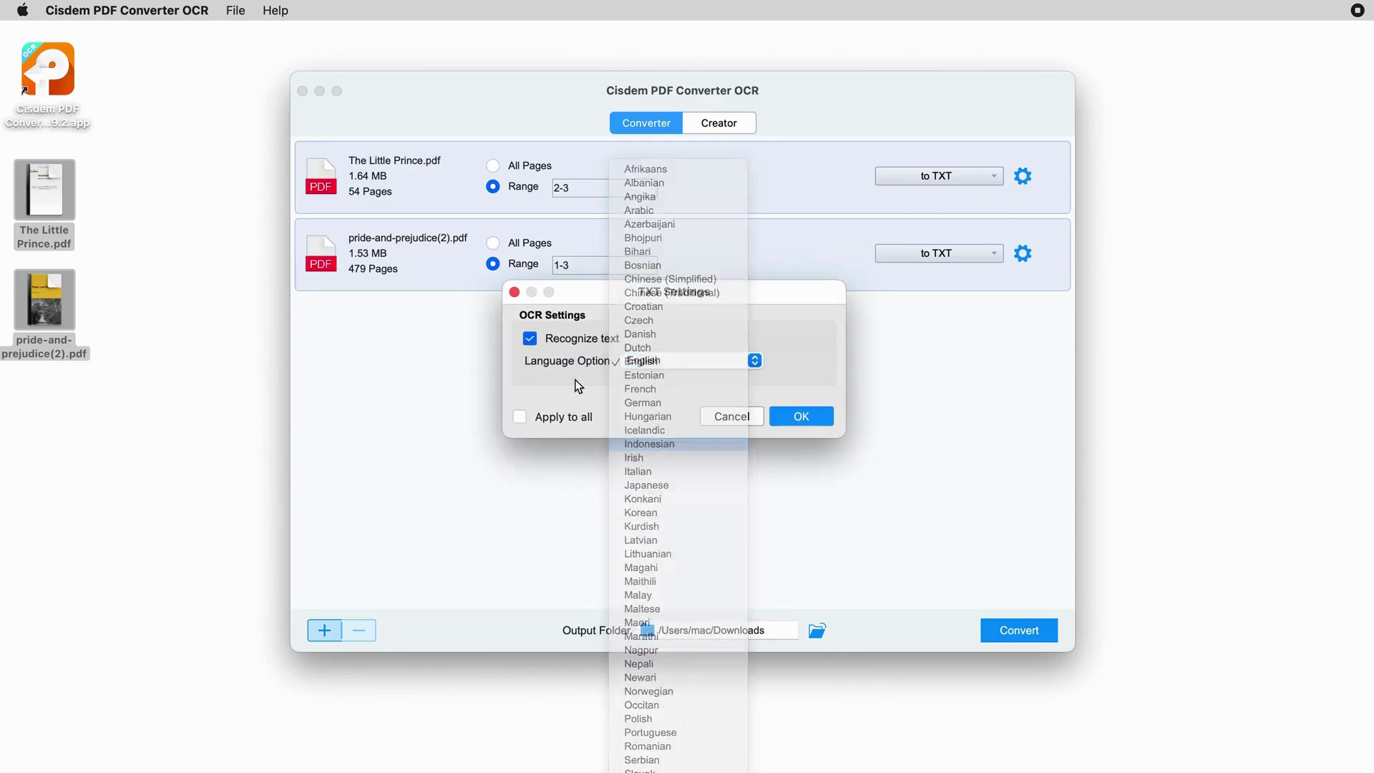
{"action": "left_click", "coordinate": [530, 339]}
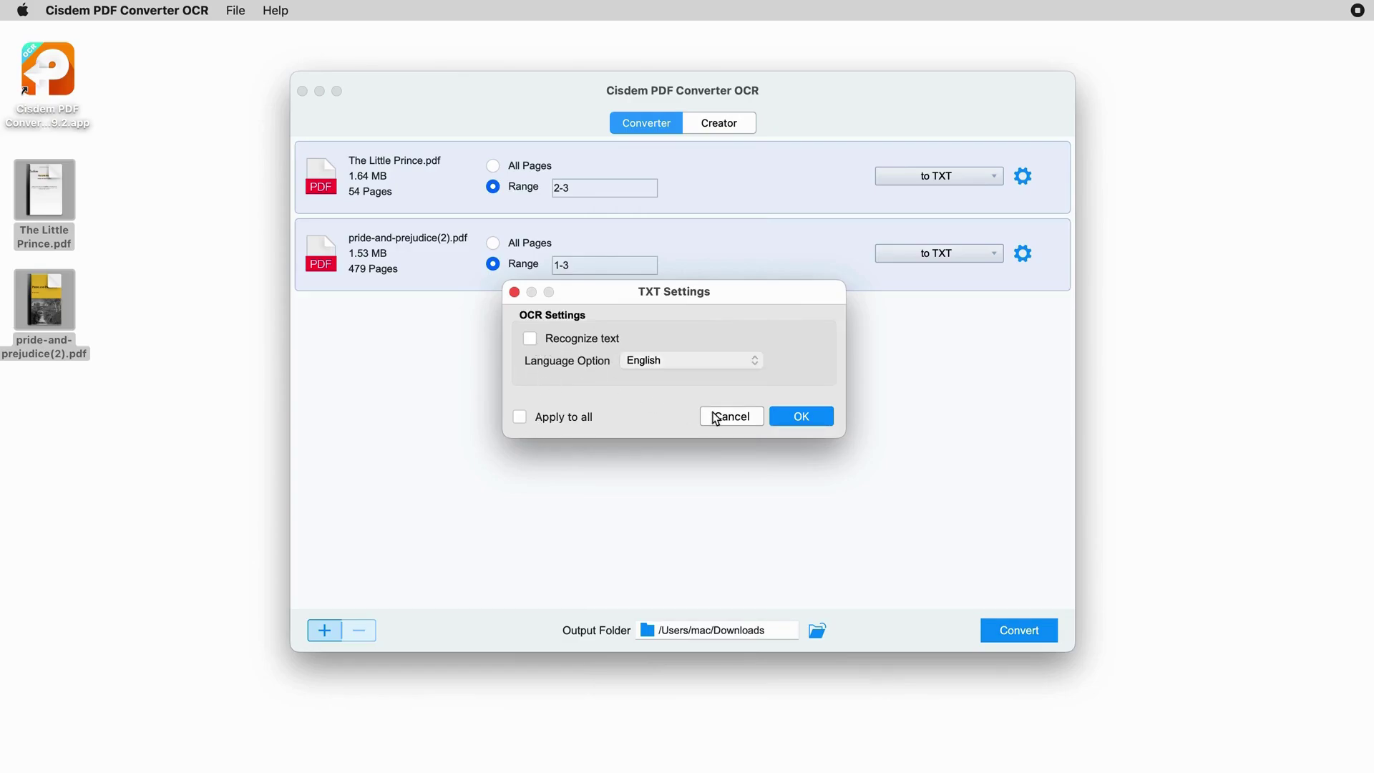
{"action": "left_click", "coordinate": [731, 415]}
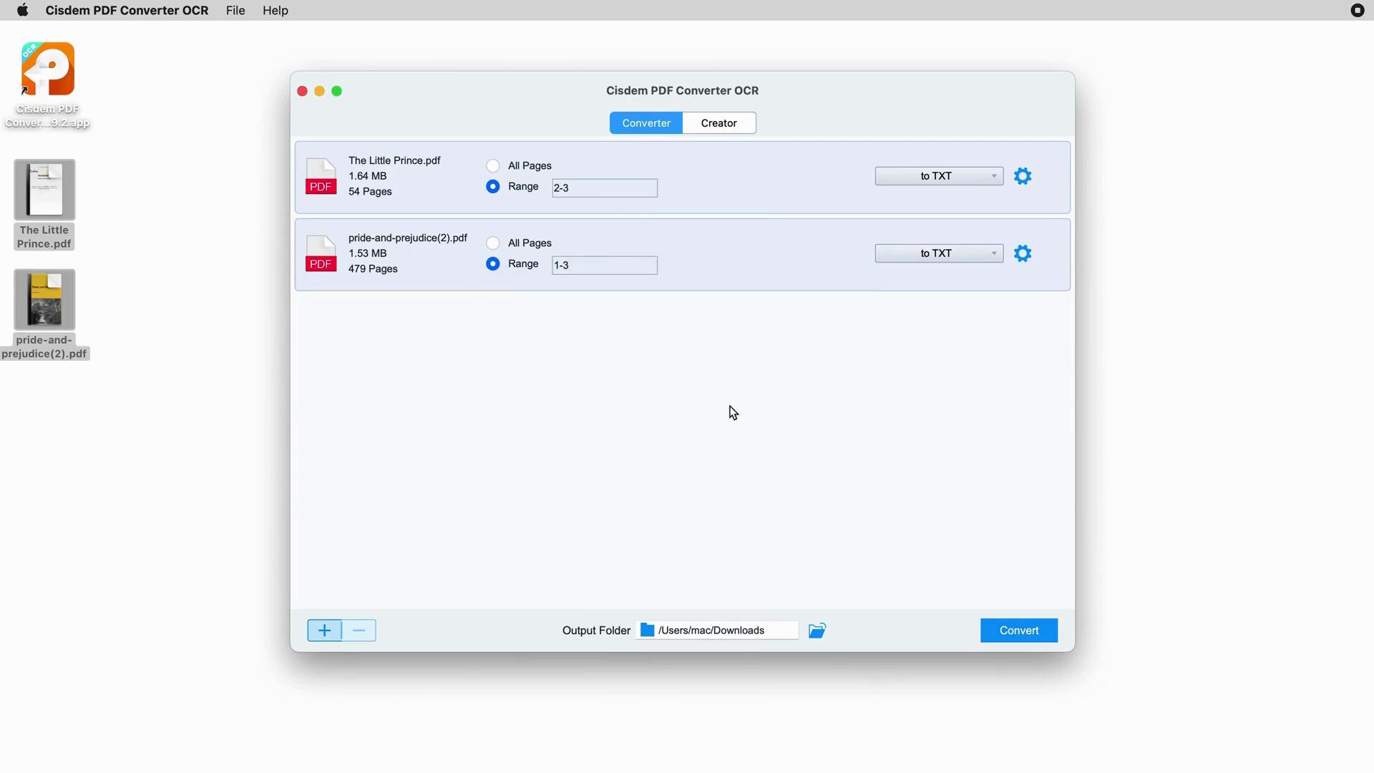
Step: Convert both files and locate pride-and-prejudice(2).txt in the Downloads output folder
{"action": "left_click", "coordinate": [1009, 629]}
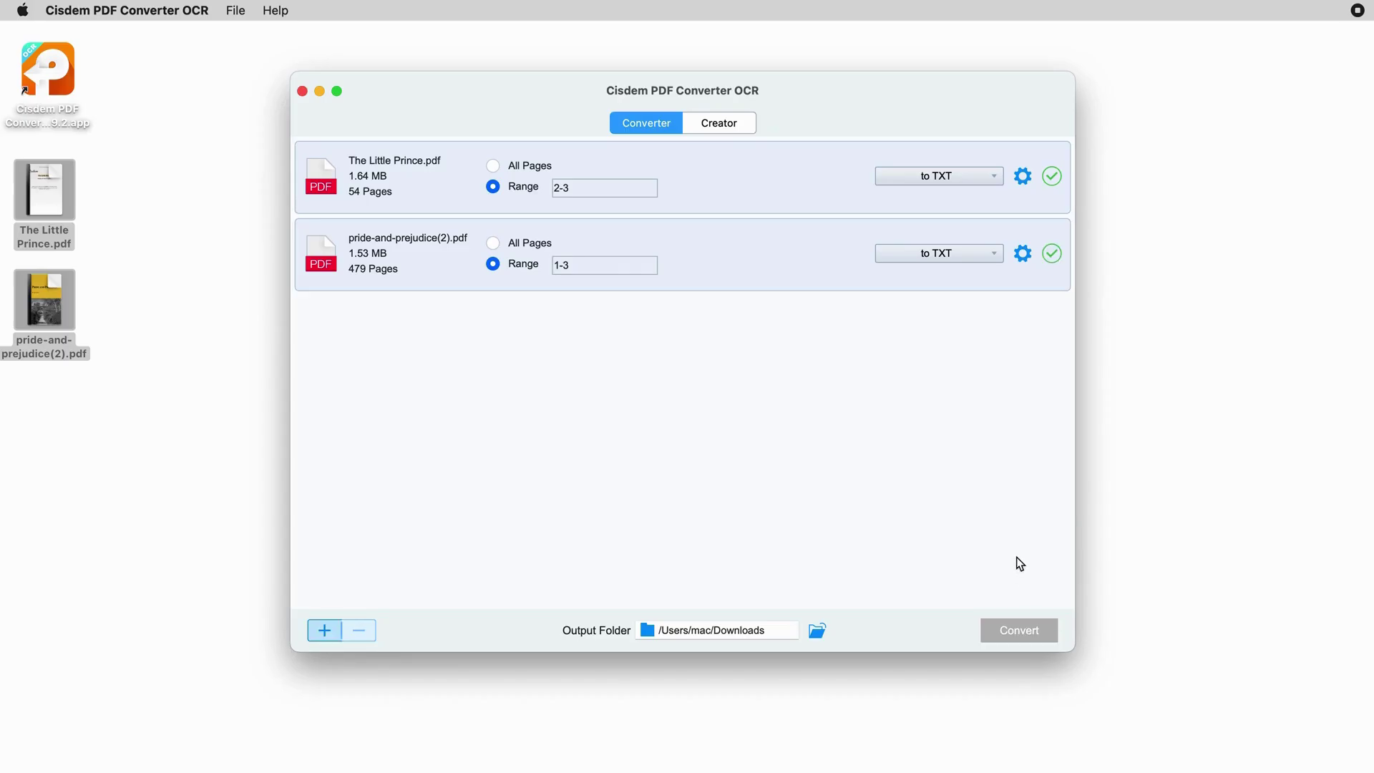
{"action": "left_click", "coordinate": [818, 634]}
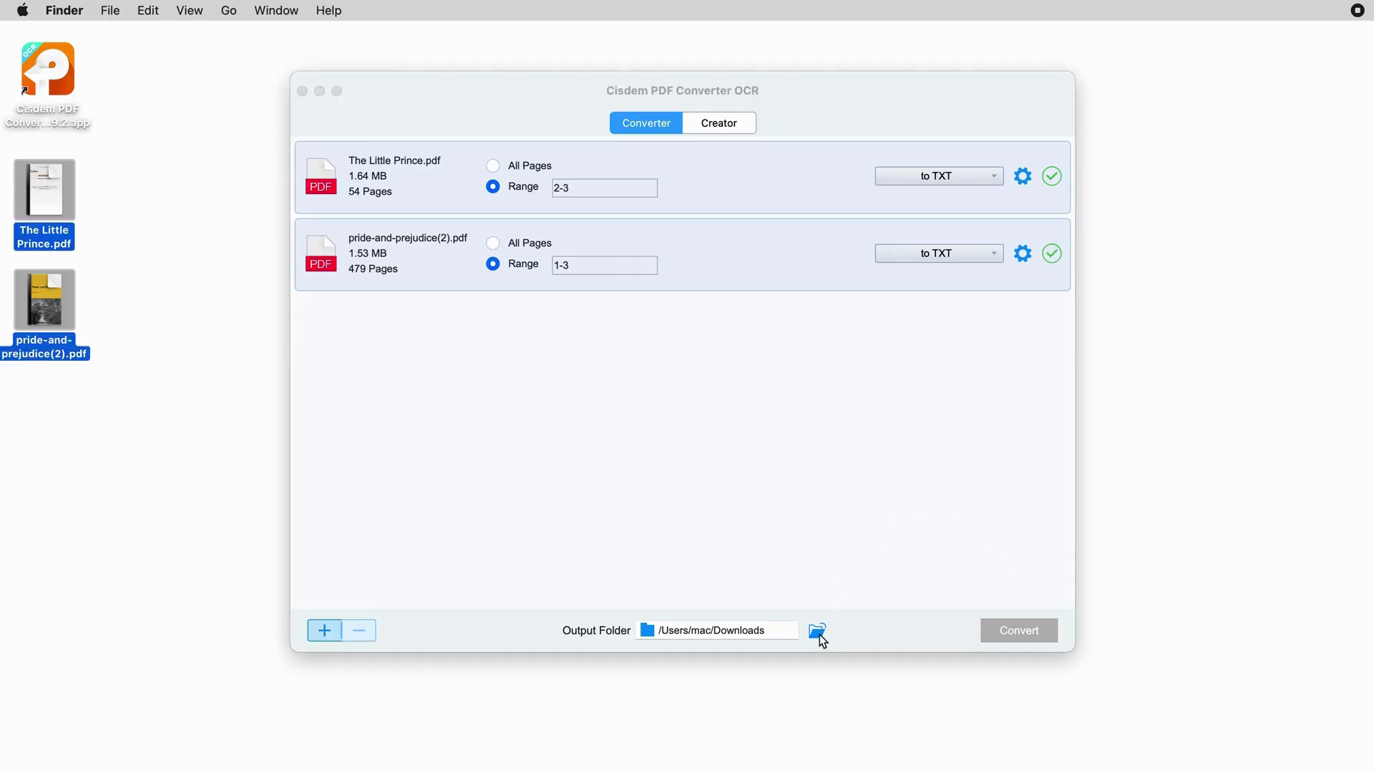
{"action": "left_click_drag", "start_coordinate": [887, 309], "coordinate": [643, 125]}
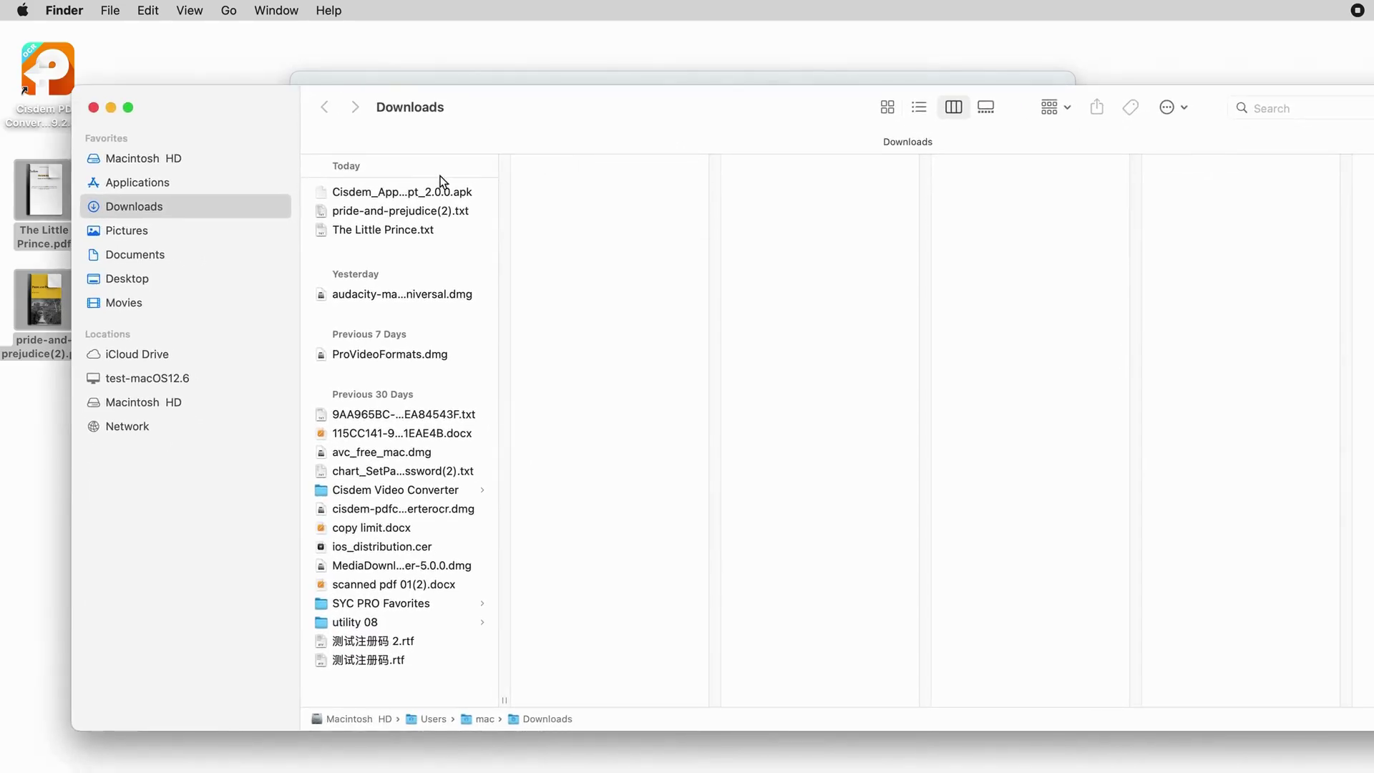
{"action": "left_click", "coordinate": [442, 210]}
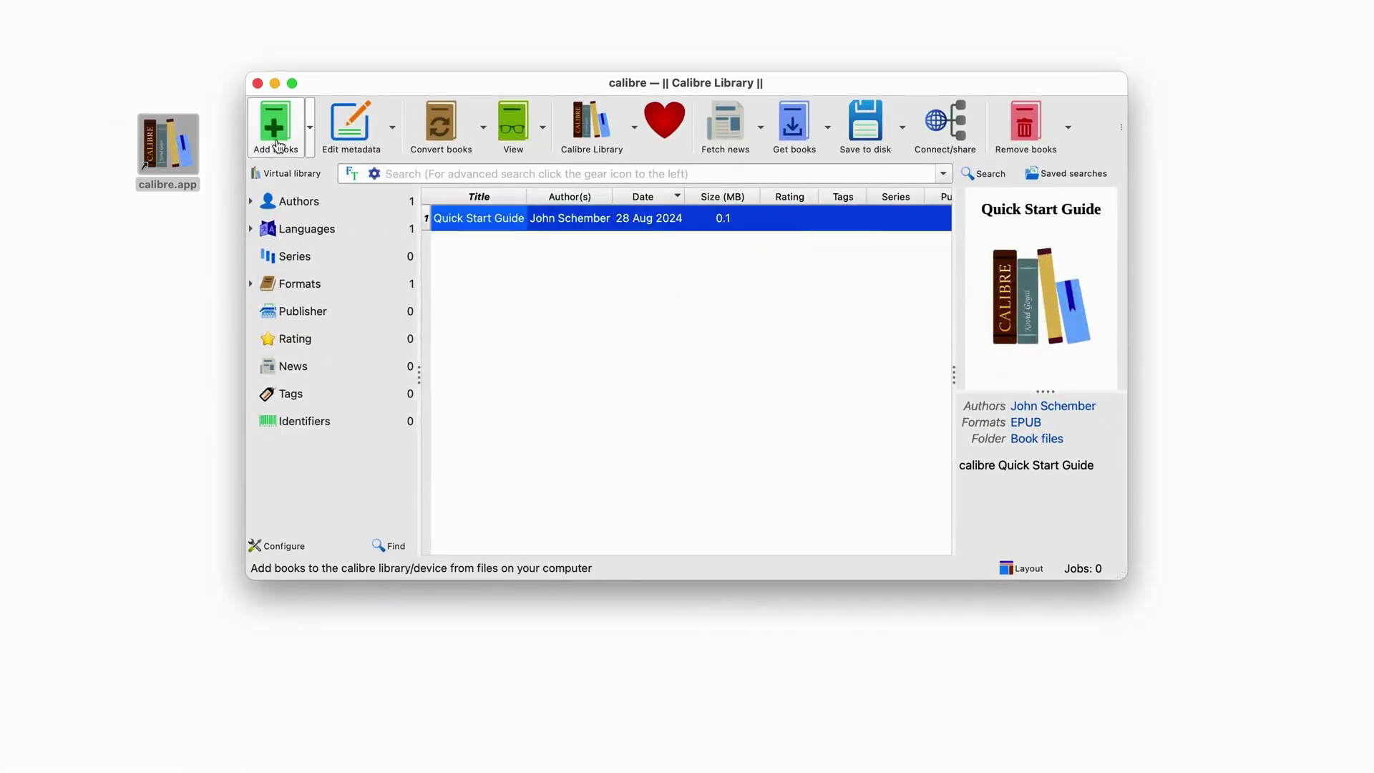
Step: Add The Little Prince.pdf from the Desktop to the calibre library
{"action": "left_click", "coordinate": [277, 143]}
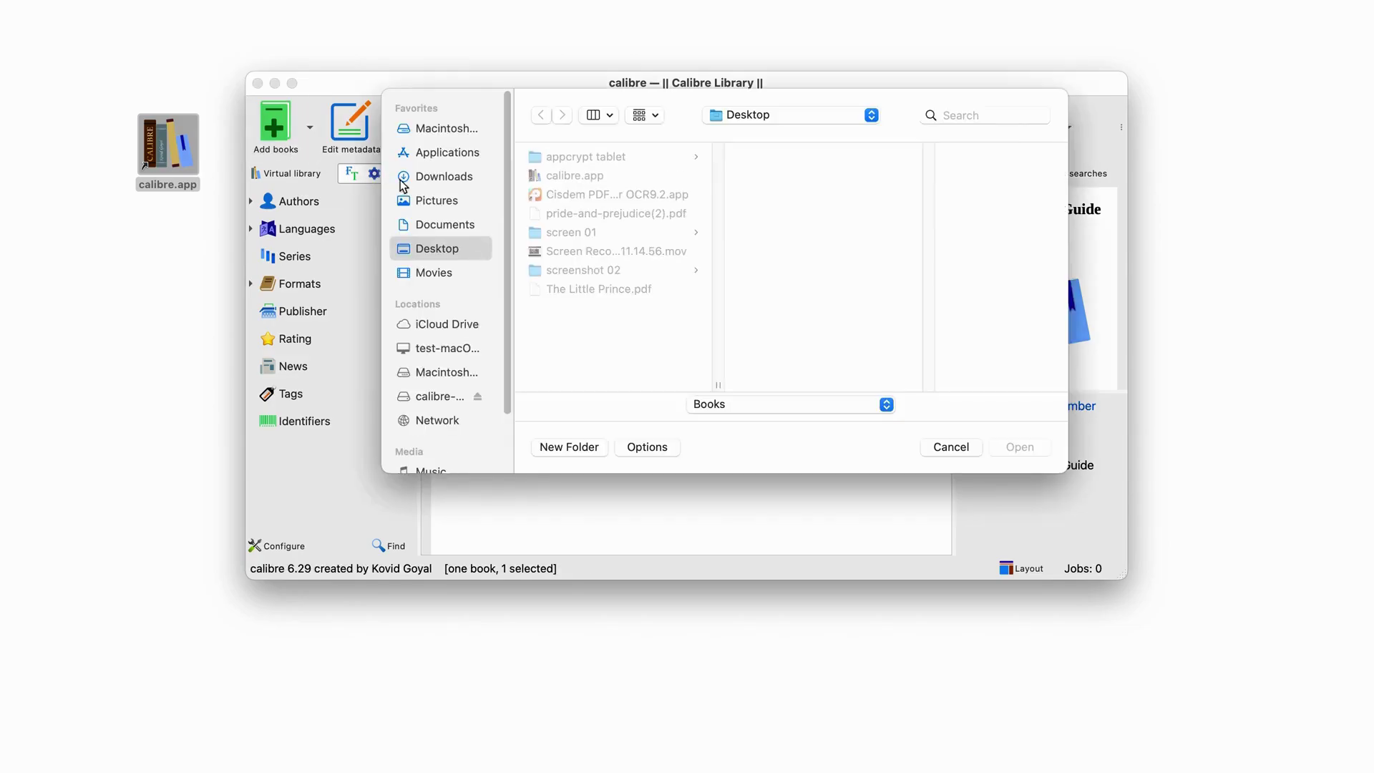
{"action": "left_click", "coordinate": [603, 290]}
{"action": "left_click", "coordinate": [1016, 447]}
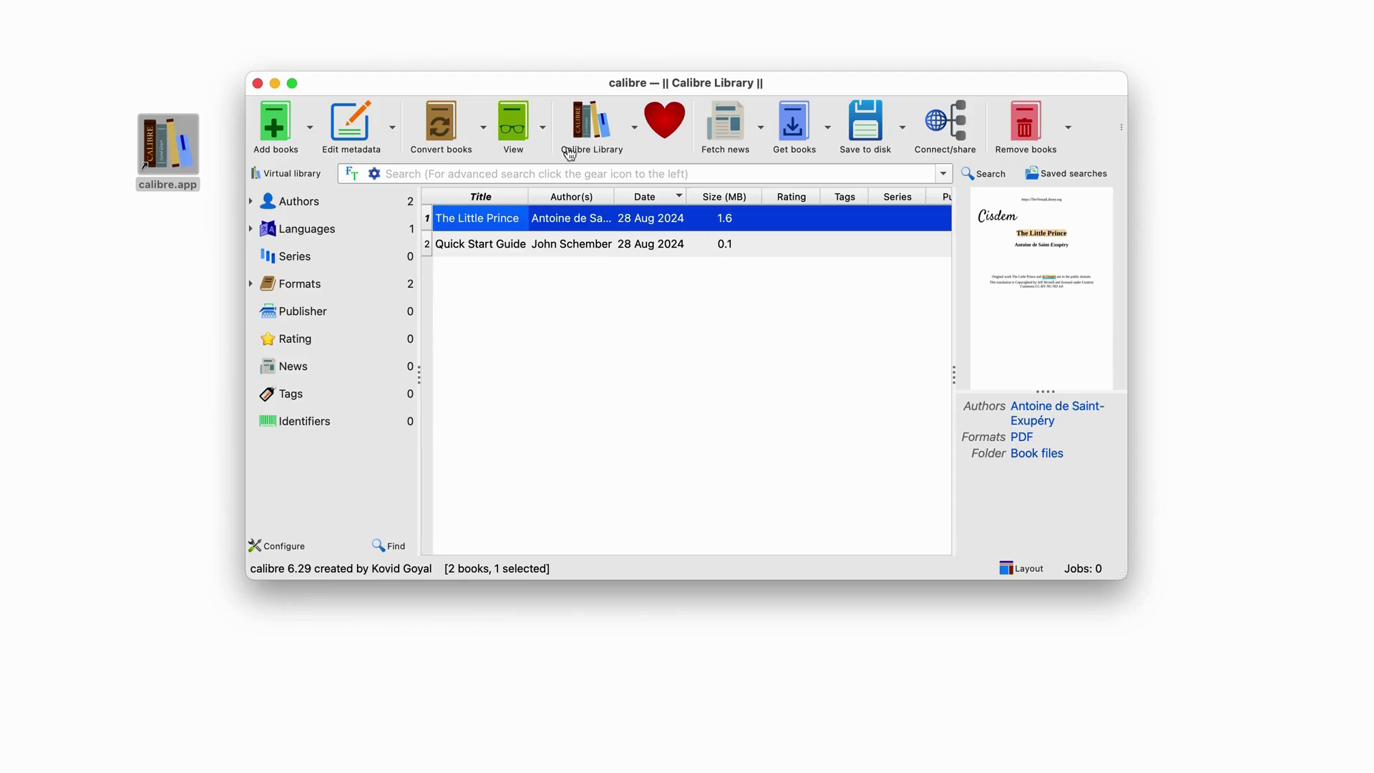
Step: Convert The Little Prince individually with output format MOBI
{"action": "left_click", "coordinate": [483, 127]}
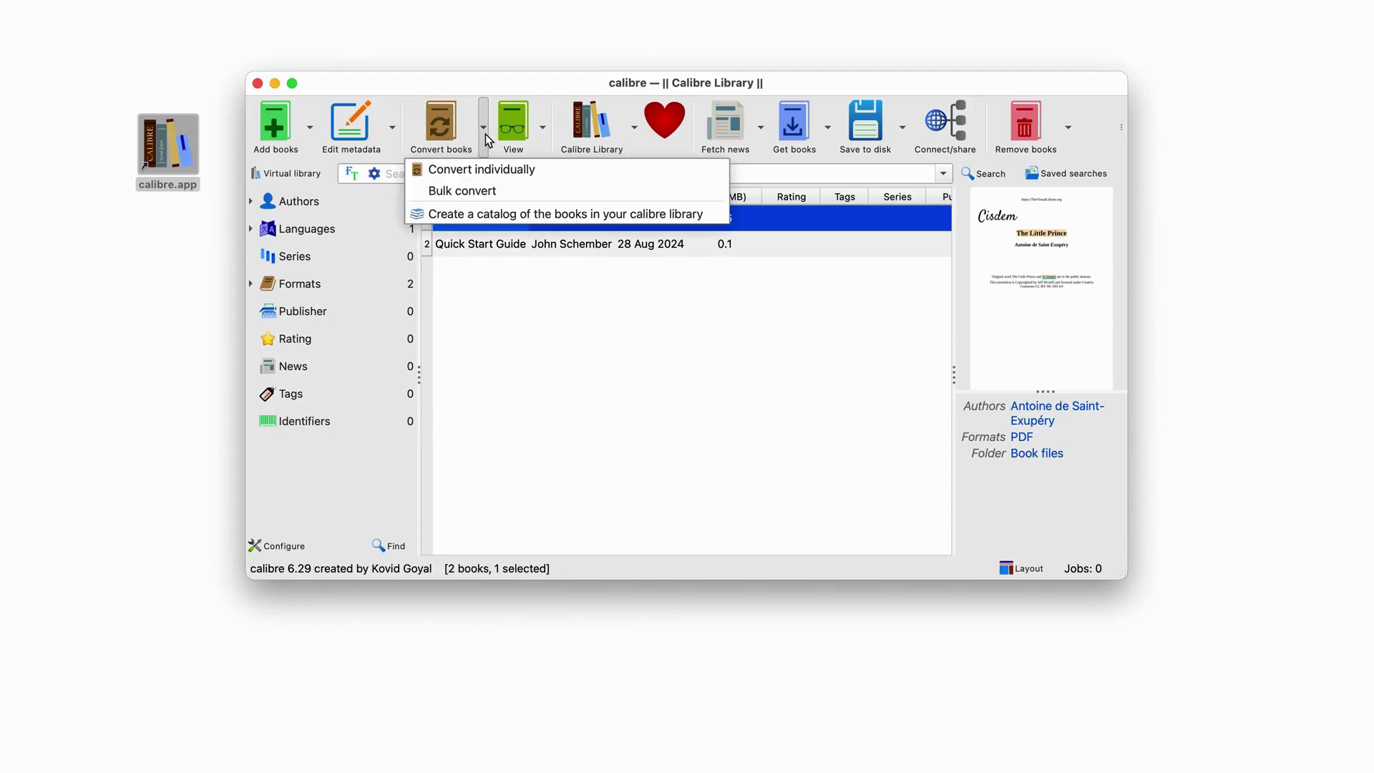
{"action": "left_click", "coordinate": [533, 176]}
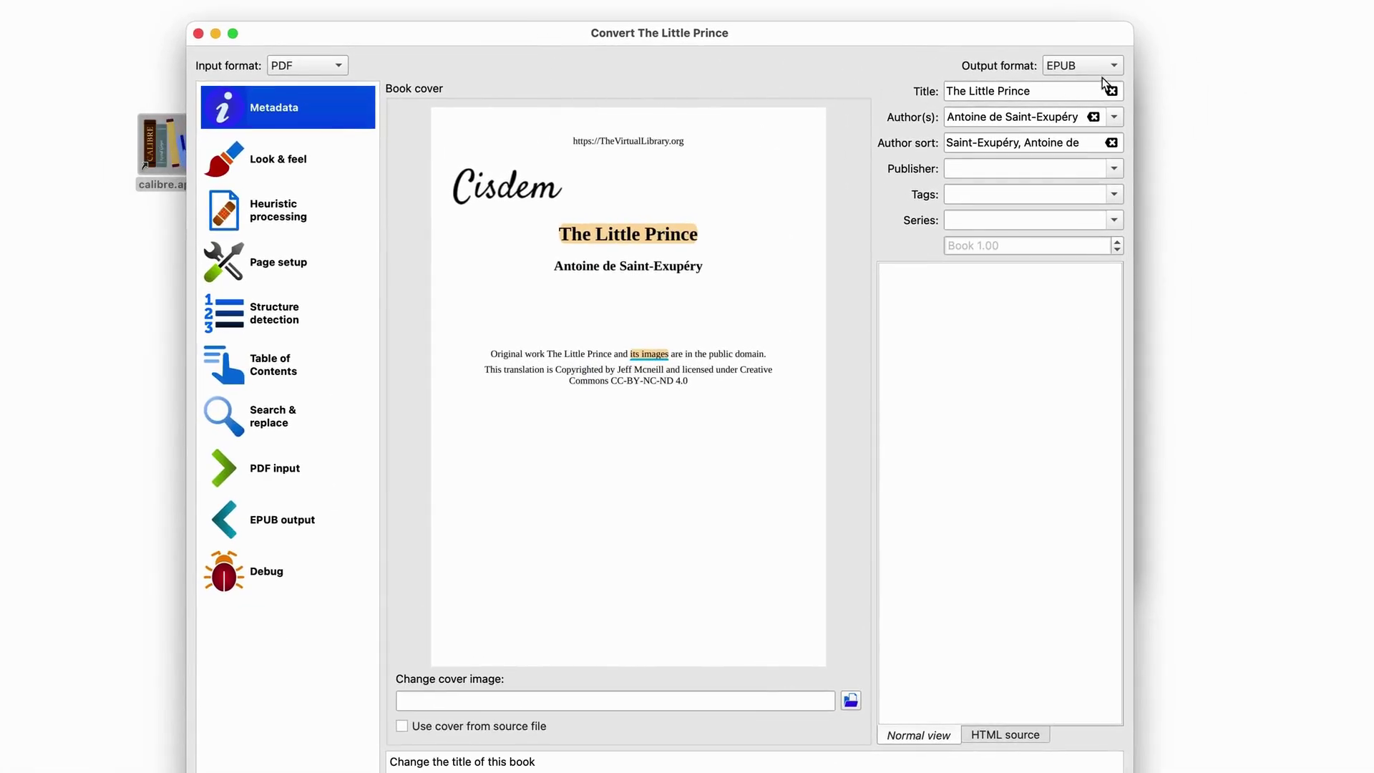
{"action": "left_click", "coordinate": [1074, 71]}
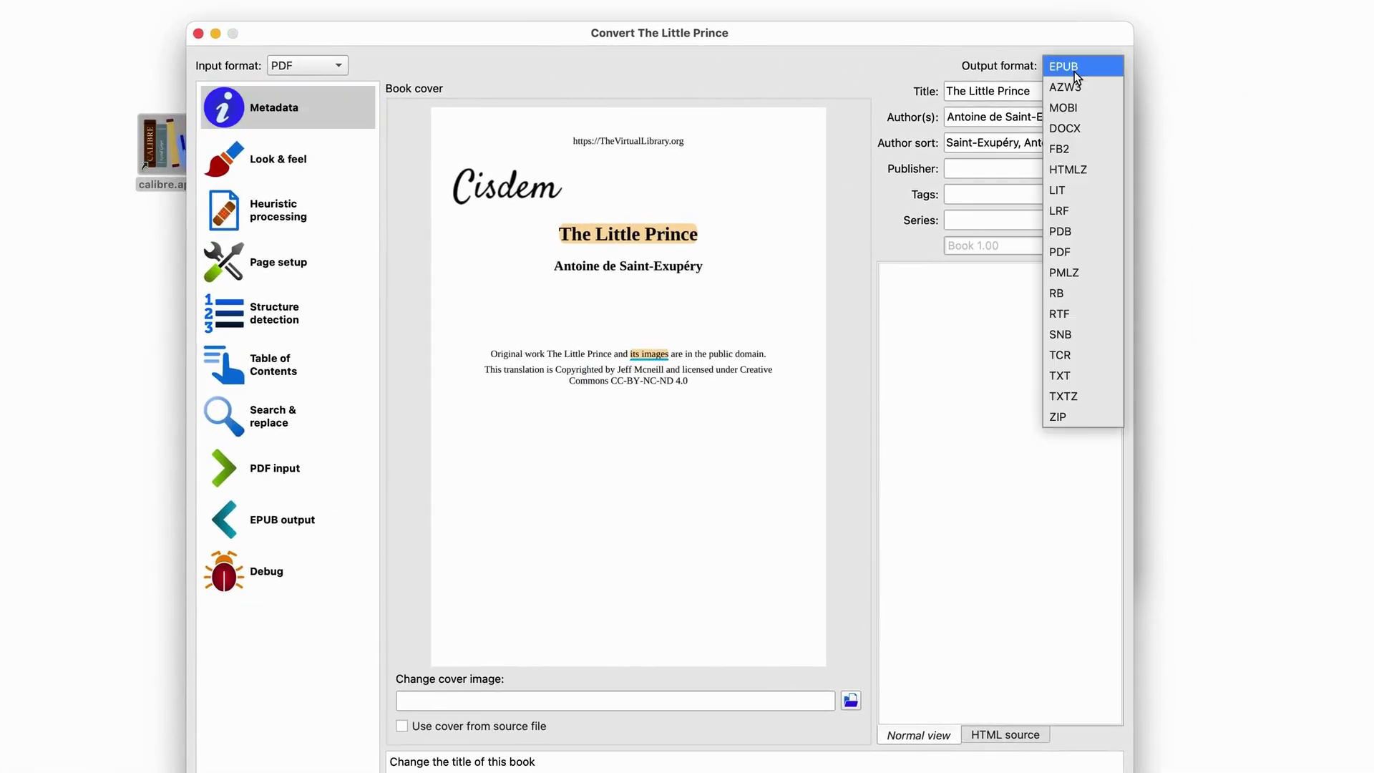
{"action": "left_click", "coordinate": [1074, 107]}
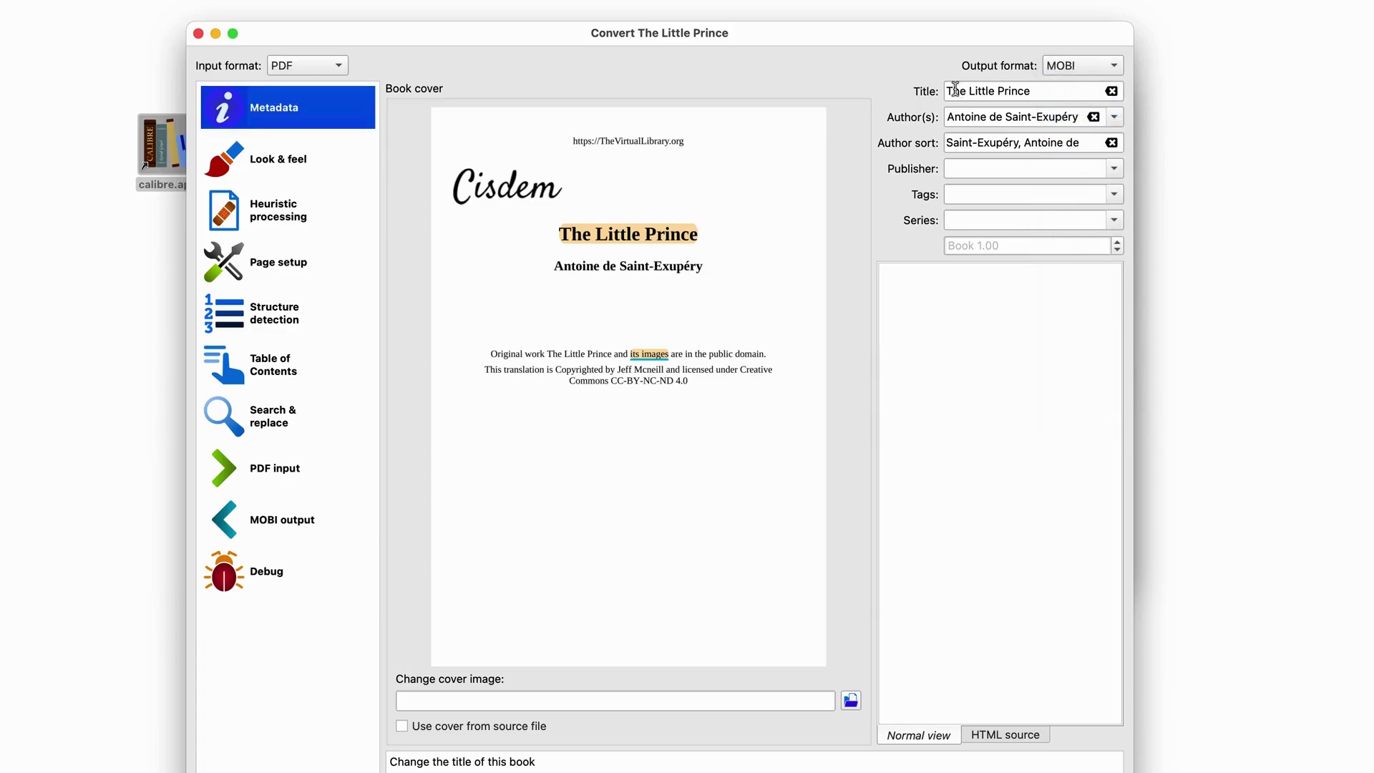
Step: Review the title and author sort fields, then confirm to start the MOBI conversion
{"action": "mouse_move", "coordinate": [954, 90]}
{"action": "left_mouse_down"}
{"action": "mouse_move", "coordinate": [1052, 92]}
{"action": "mouse_move", "coordinate": [1079, 116]}
{"action": "left_mouse_up"}
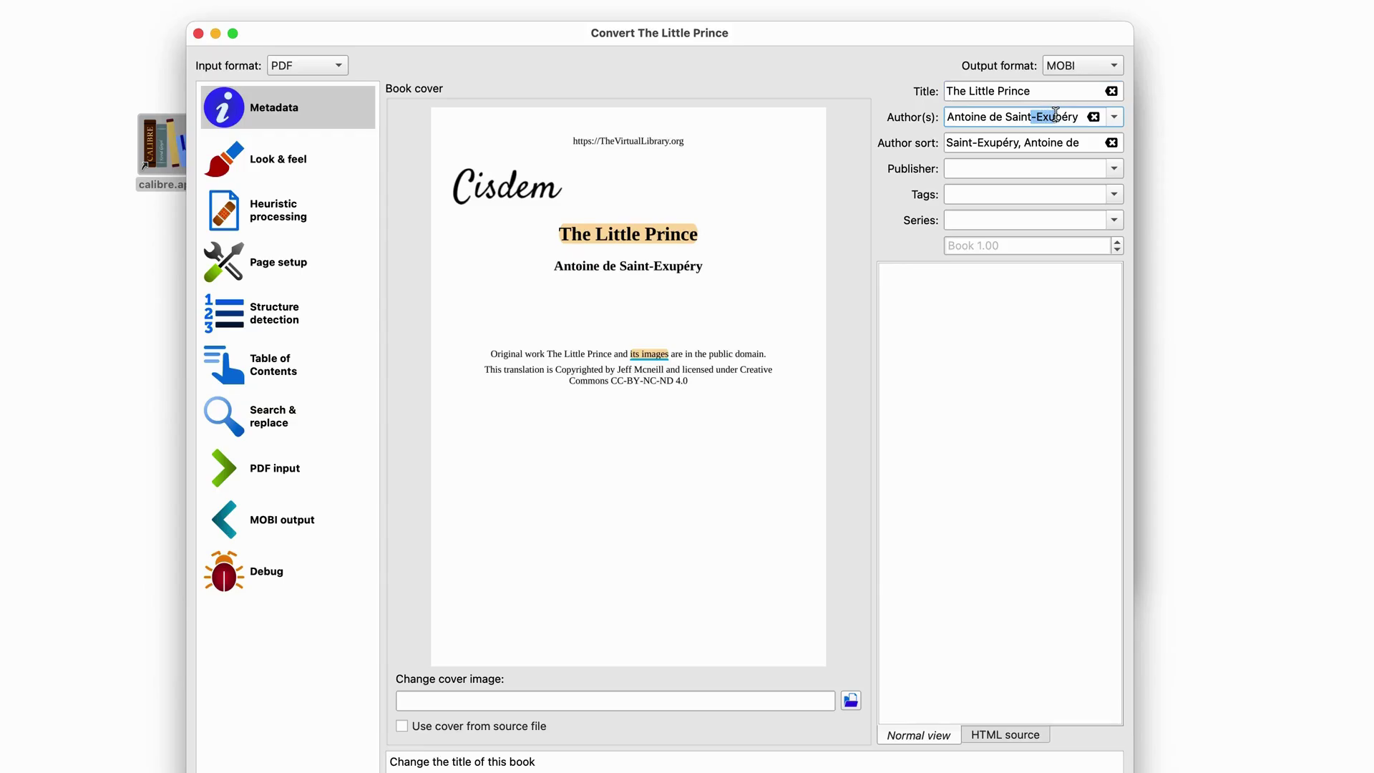
{"action": "left_click_drag", "start_coordinate": [946, 143], "coordinate": [1079, 143]}
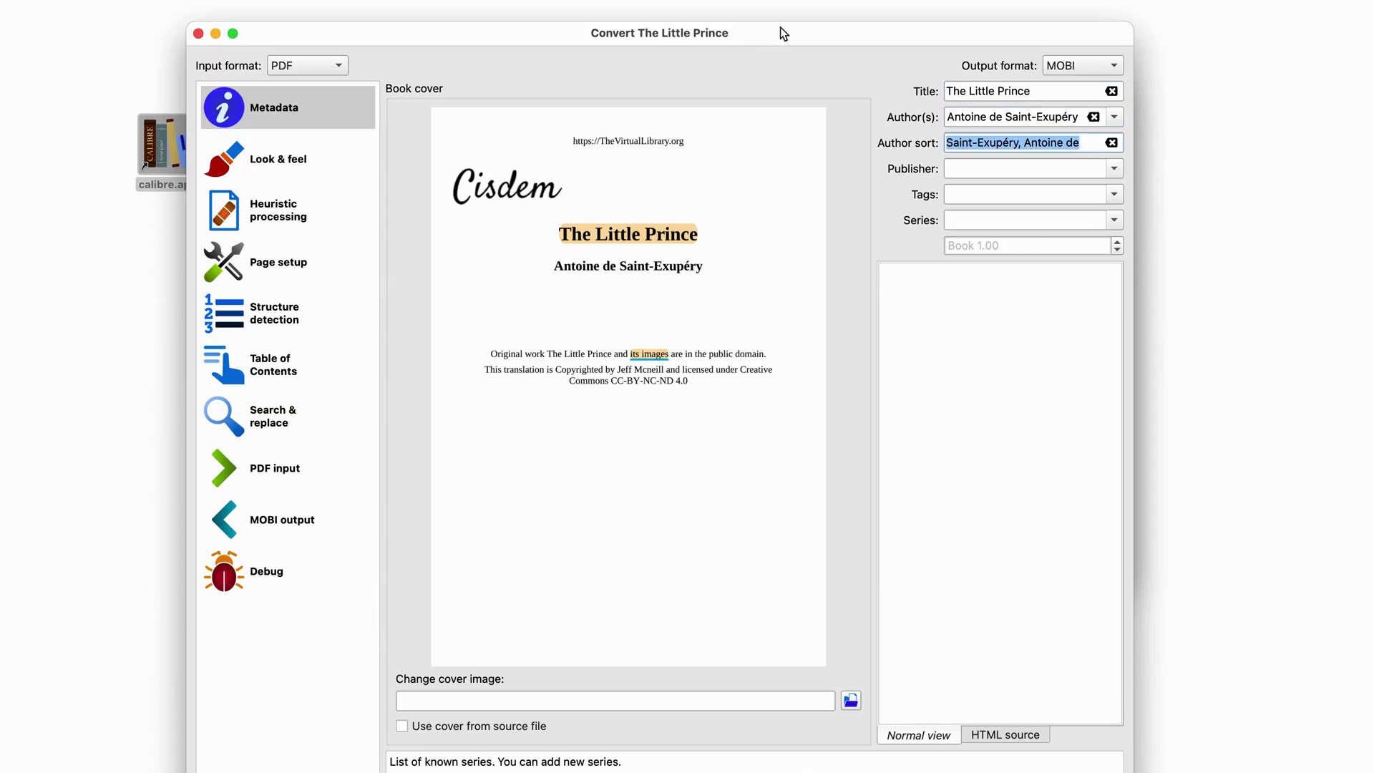
{"action": "mouse_move", "coordinate": [783, 21]}
{"action": "left_mouse_down"}
{"action": "mouse_move", "coordinate": [798, 147]}
{"action": "mouse_move", "coordinate": [810, 43]}
{"action": "left_mouse_up"}
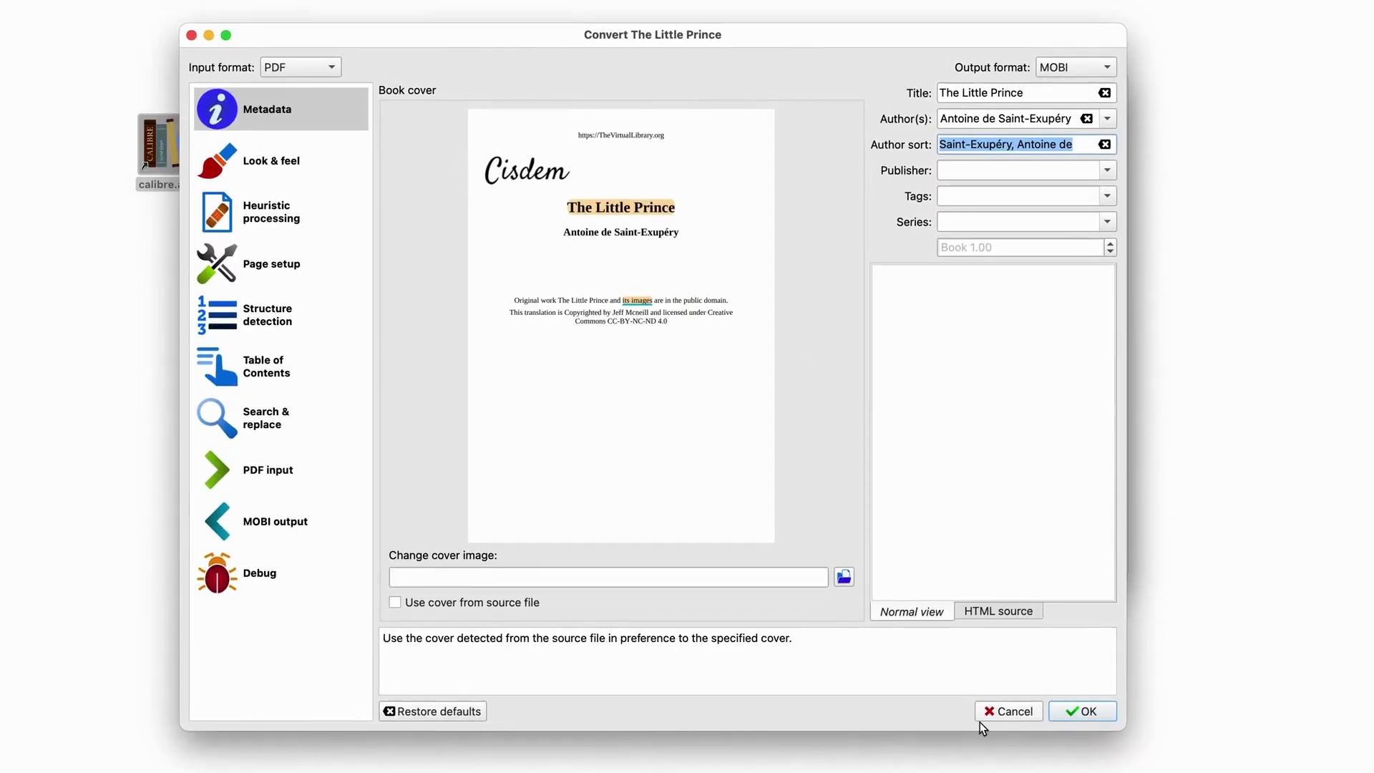
{"action": "left_click", "coordinate": [1083, 710]}
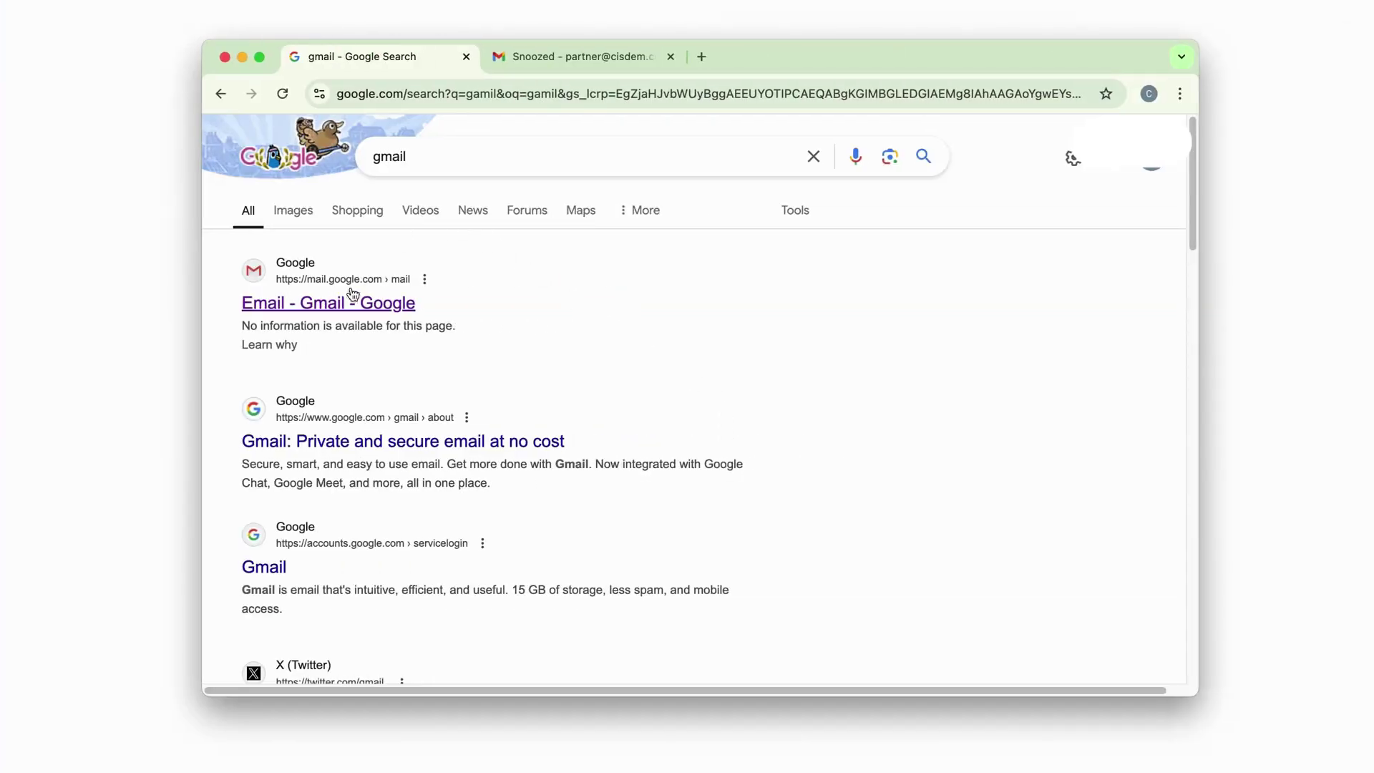
Step: Compose a new Gmail message addressed to the pasted Kindle email address
{"action": "left_click", "coordinate": [534, 61]}
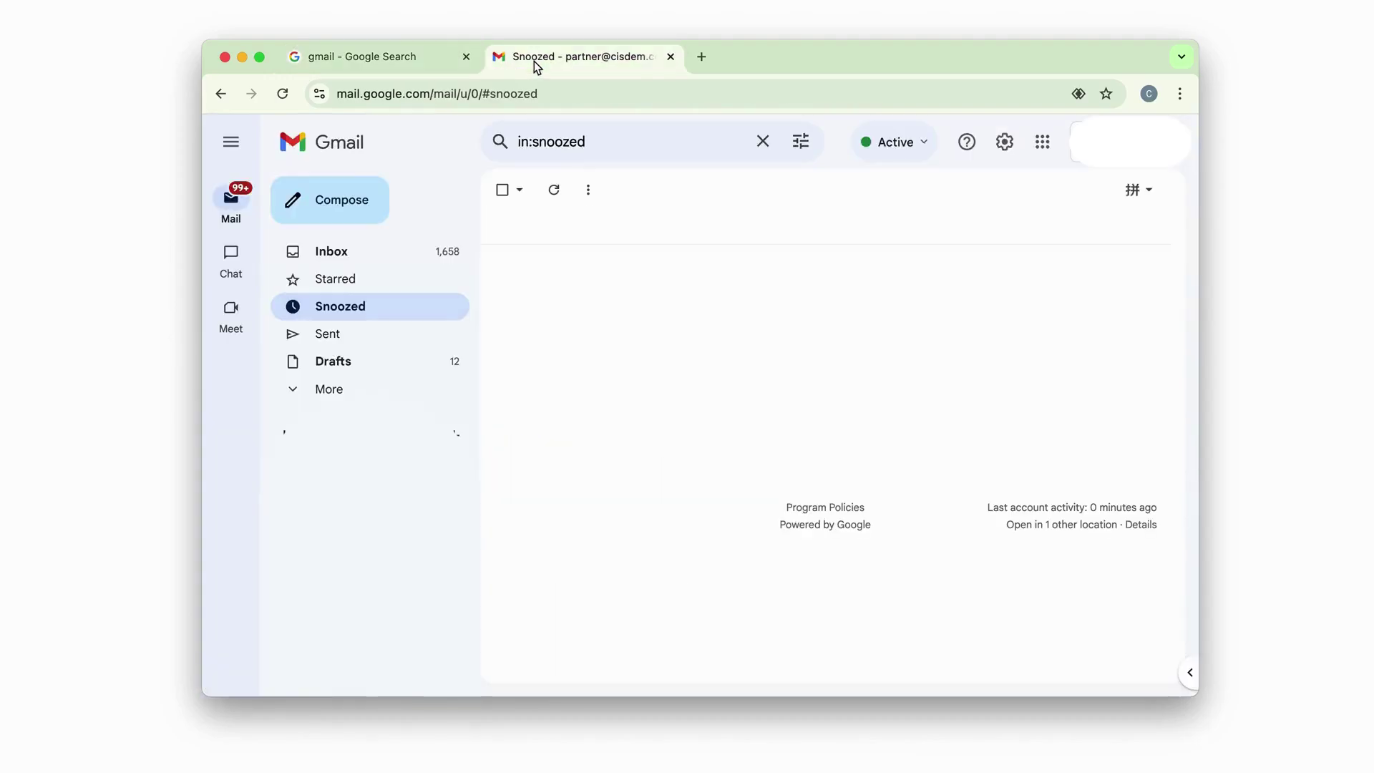
{"action": "left_click", "coordinate": [353, 208]}
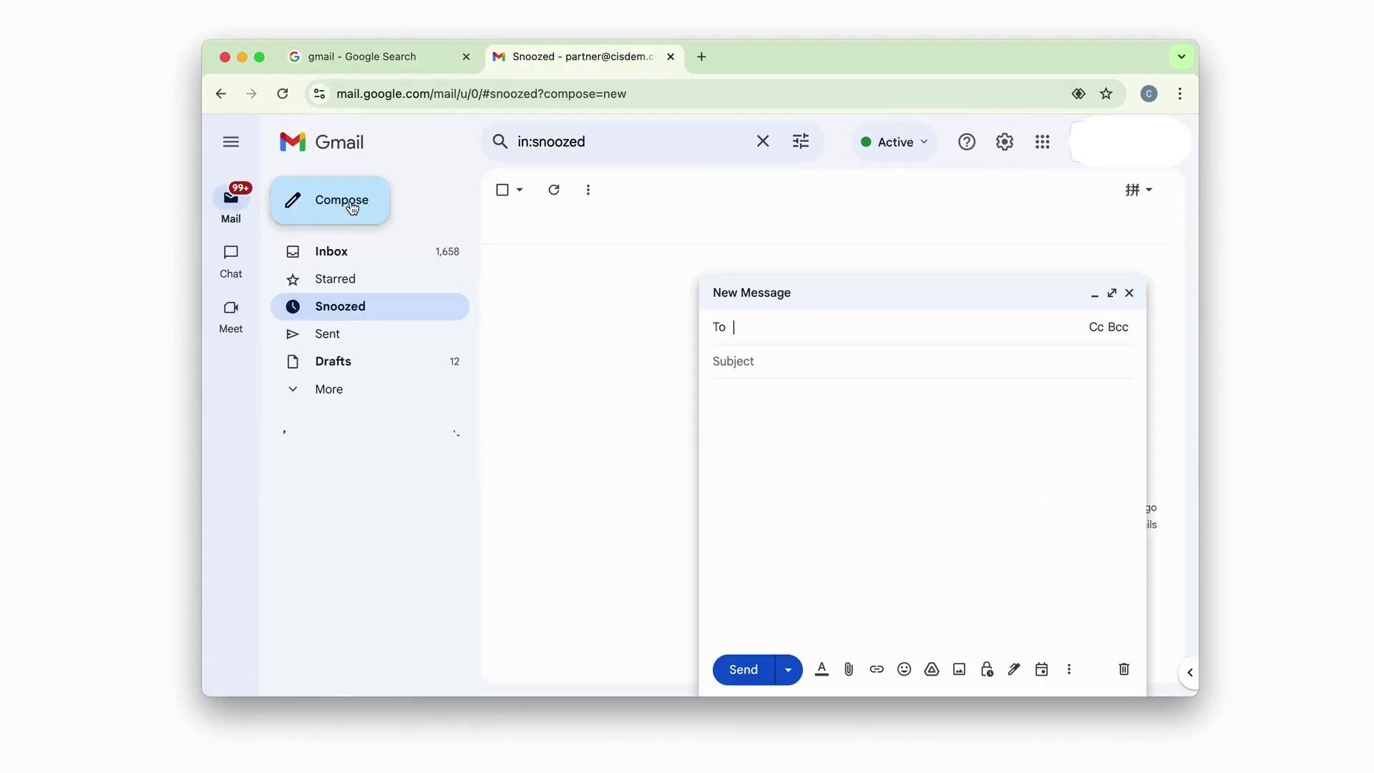
{"action": "right_click", "coordinate": [742, 323]}
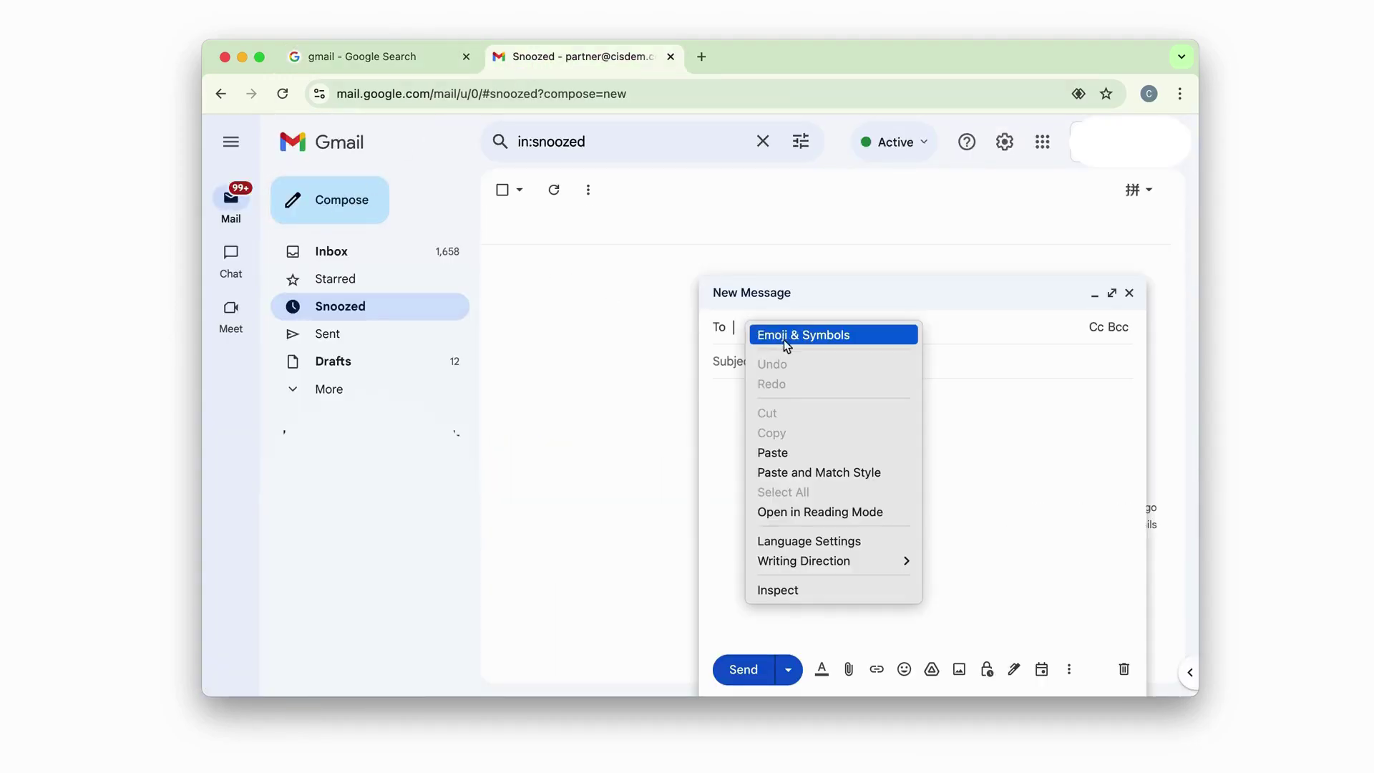
{"action": "left_click", "coordinate": [769, 451]}
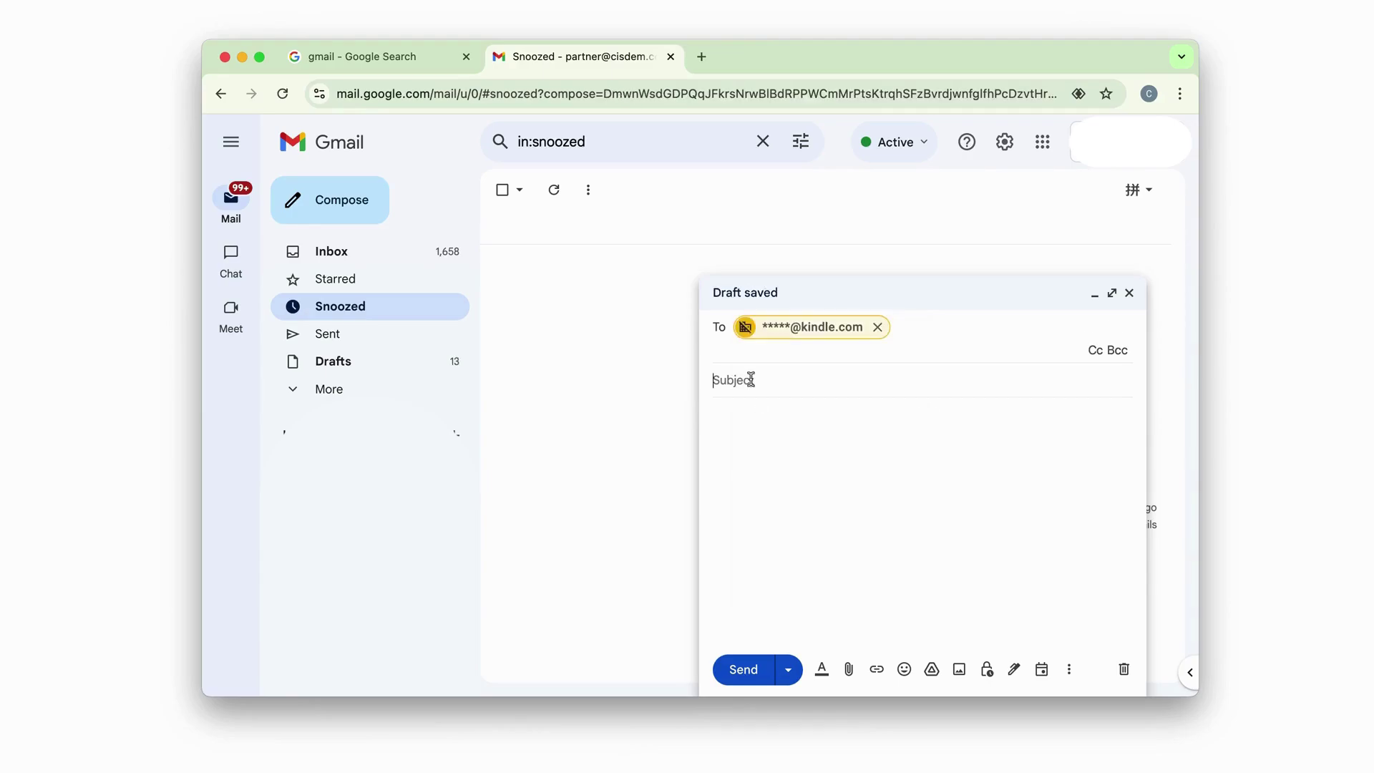
{"action": "left_click", "coordinate": [755, 376]}
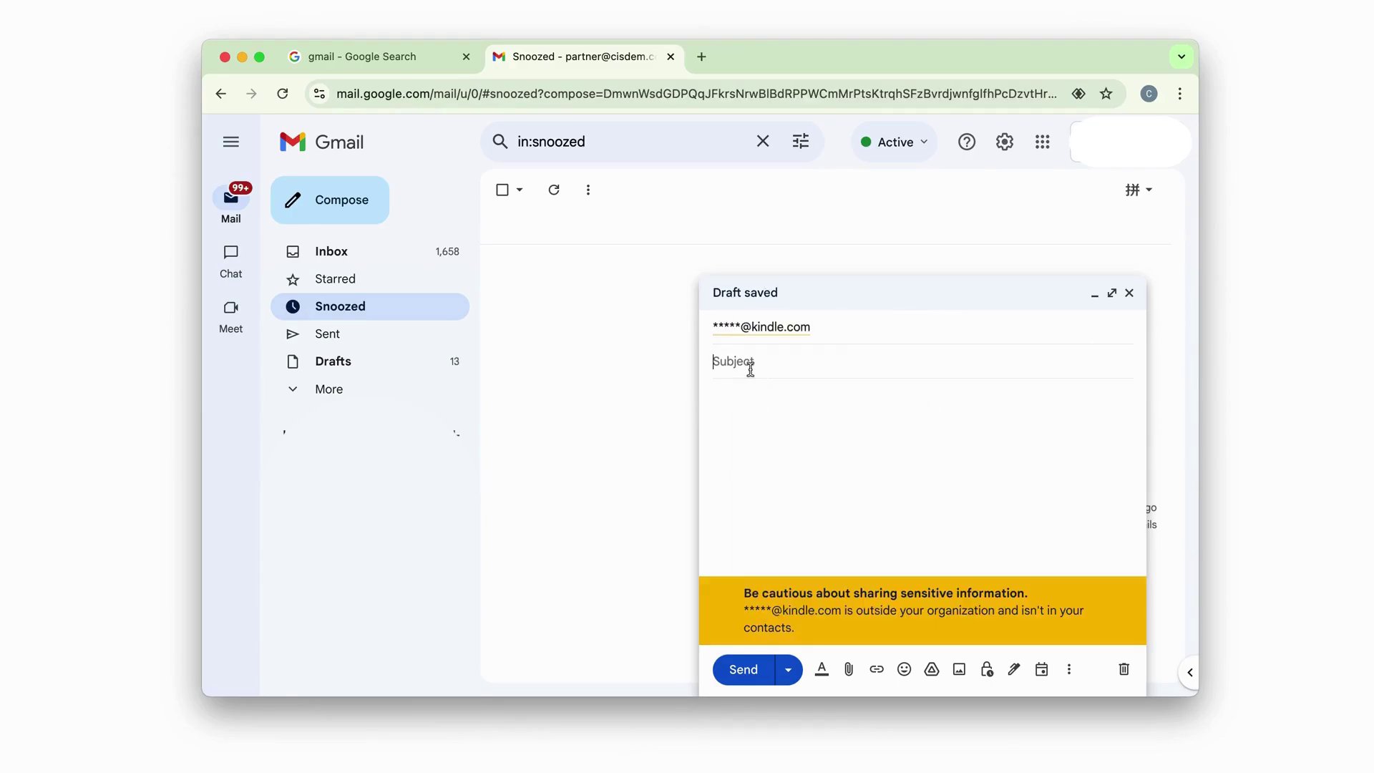
{"action": "type", "text": "Convert"}
{"action": "left_click", "coordinate": [1124, 610]}
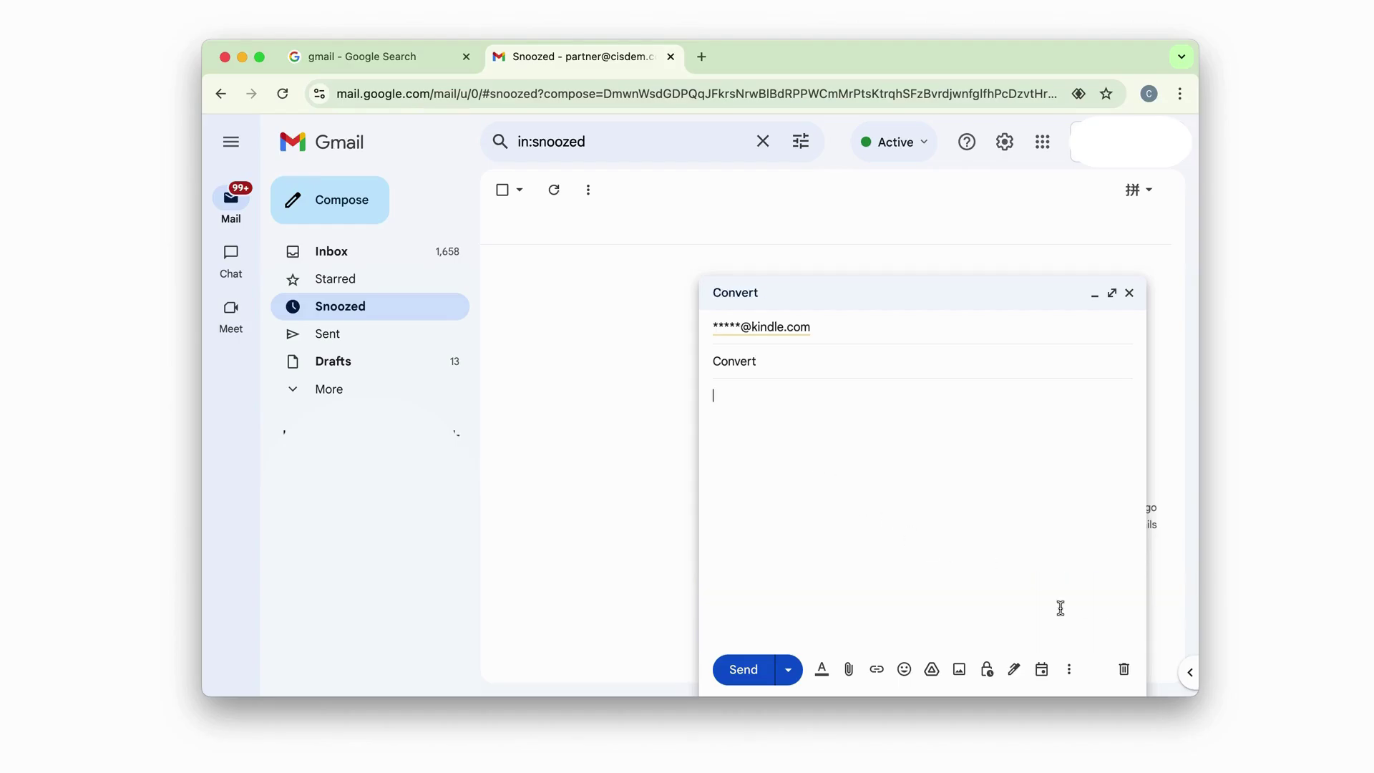
Step: Attach The Little Prince.pdf from the Desktop to the message
{"action": "left_click", "coordinate": [852, 673]}
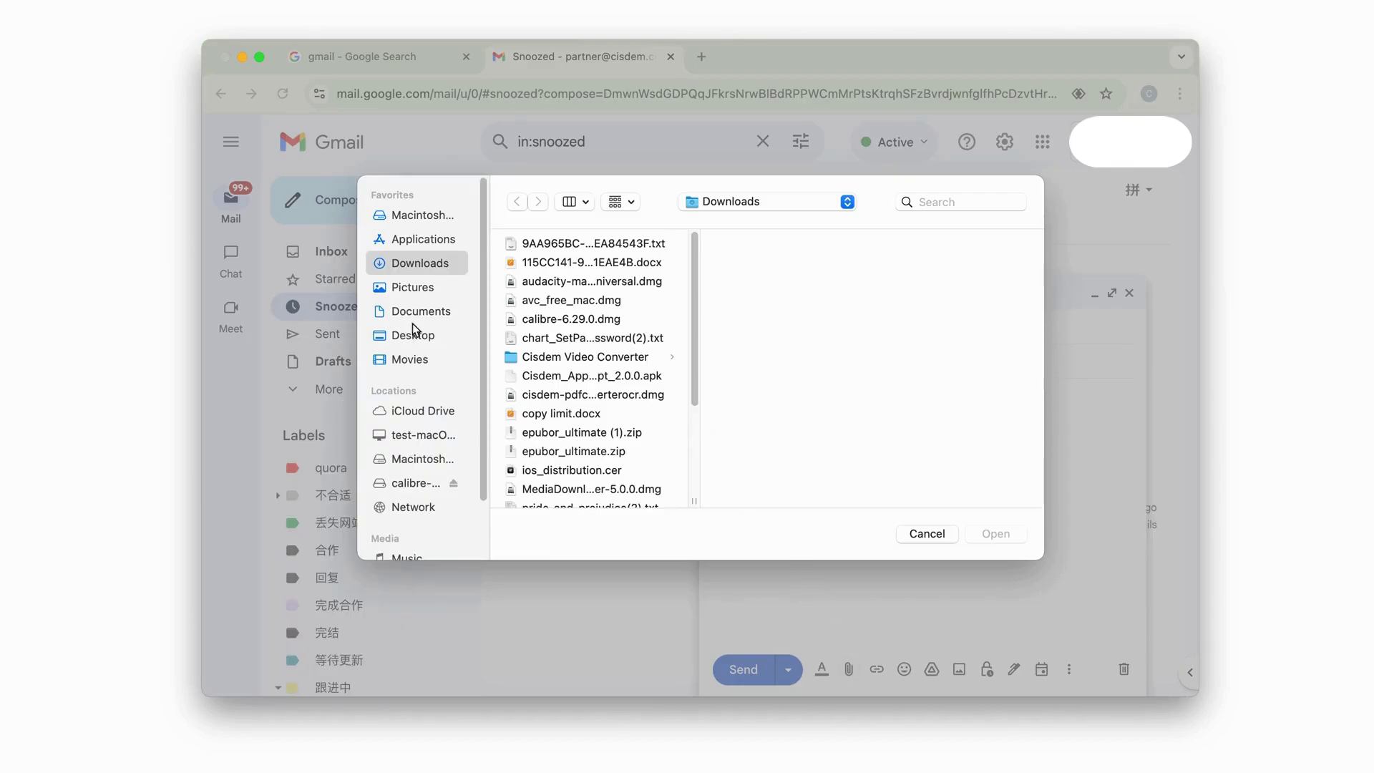
{"action": "left_click", "coordinate": [417, 313]}
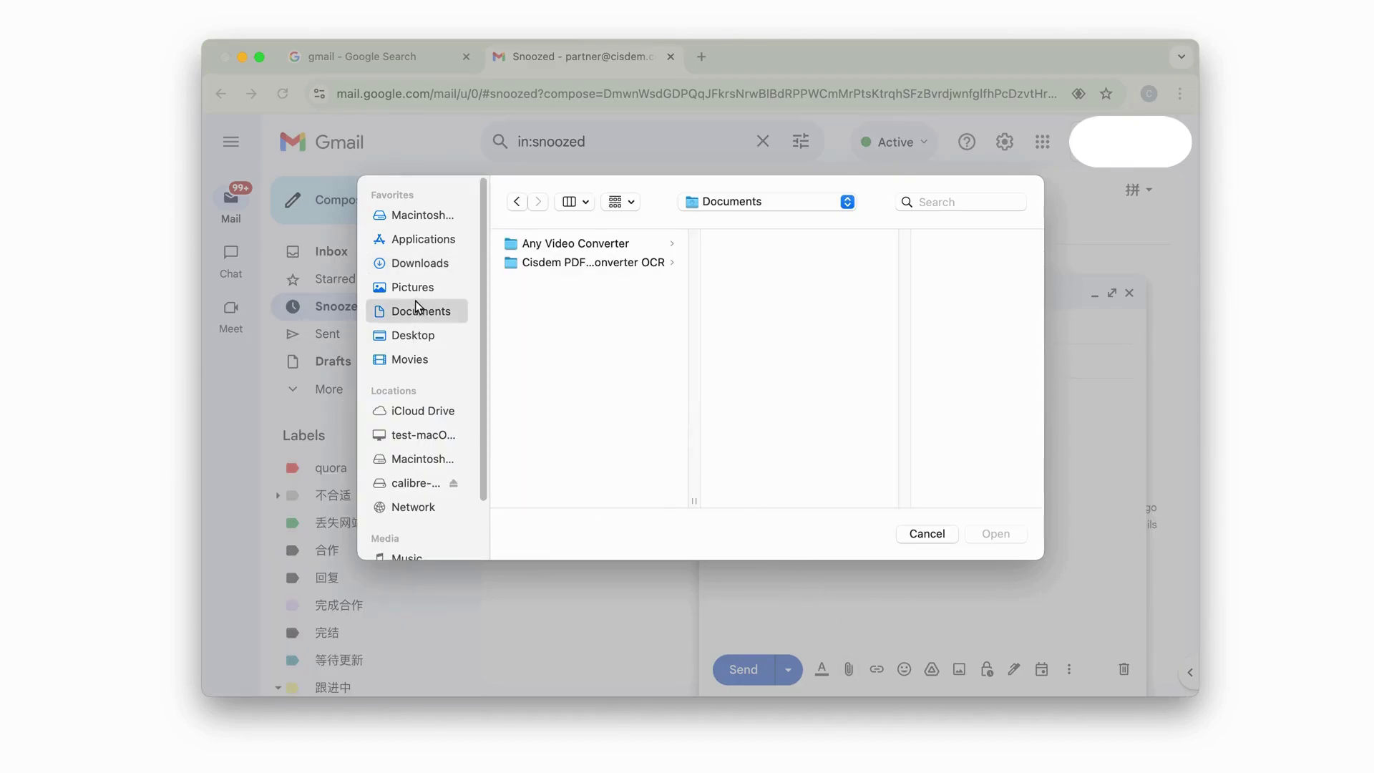
{"action": "left_click", "coordinate": [424, 339]}
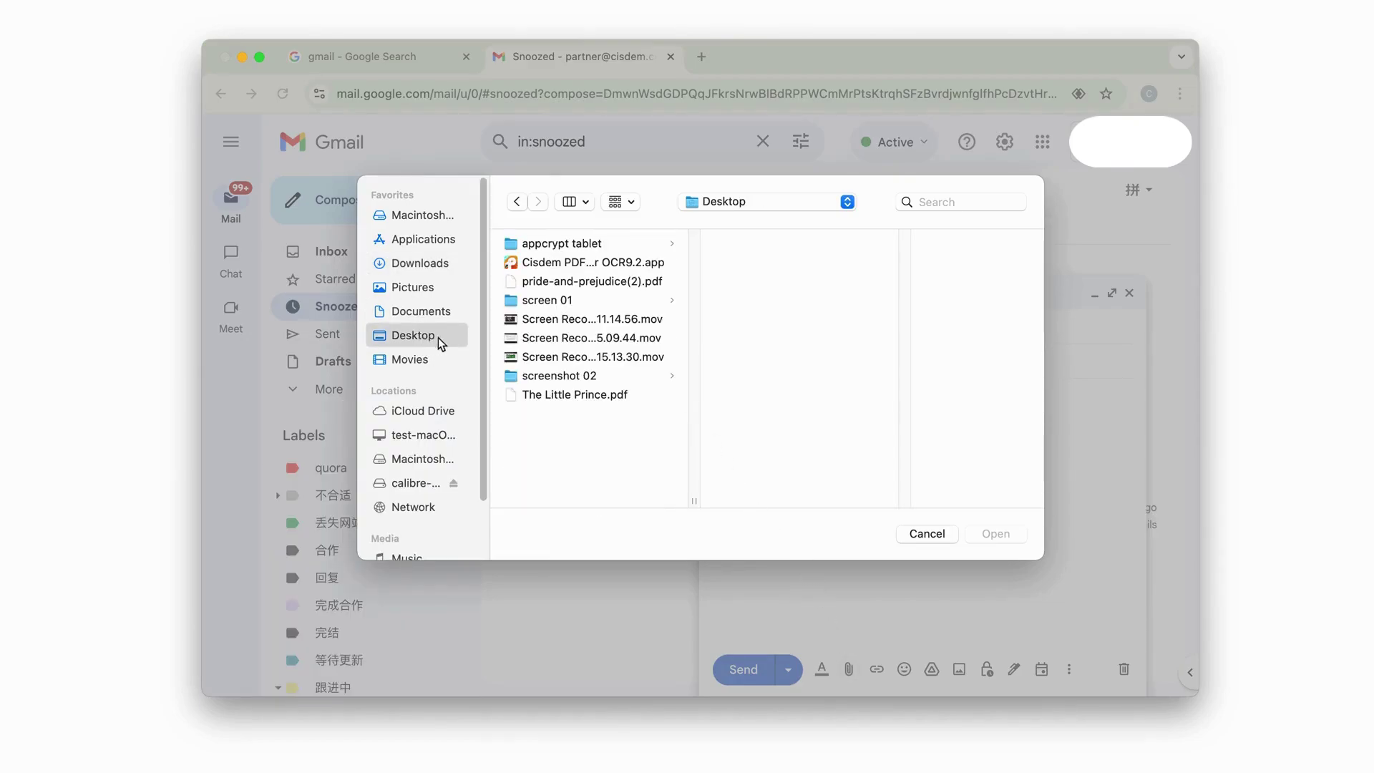
{"action": "left_click", "coordinate": [588, 395]}
{"action": "left_click", "coordinate": [992, 537]}
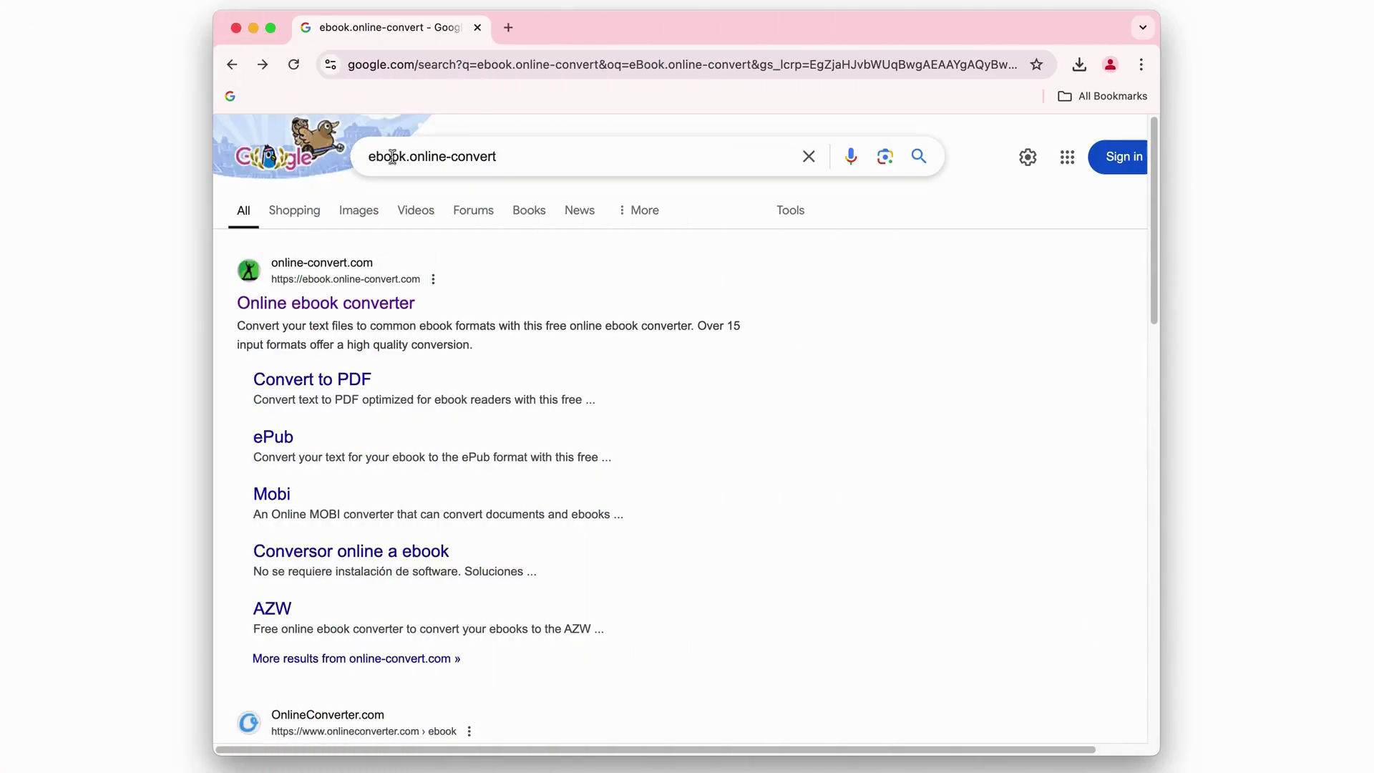
Step: Open the Online ebook converter result in a new tab
{"action": "right_click", "coordinate": [363, 311]}
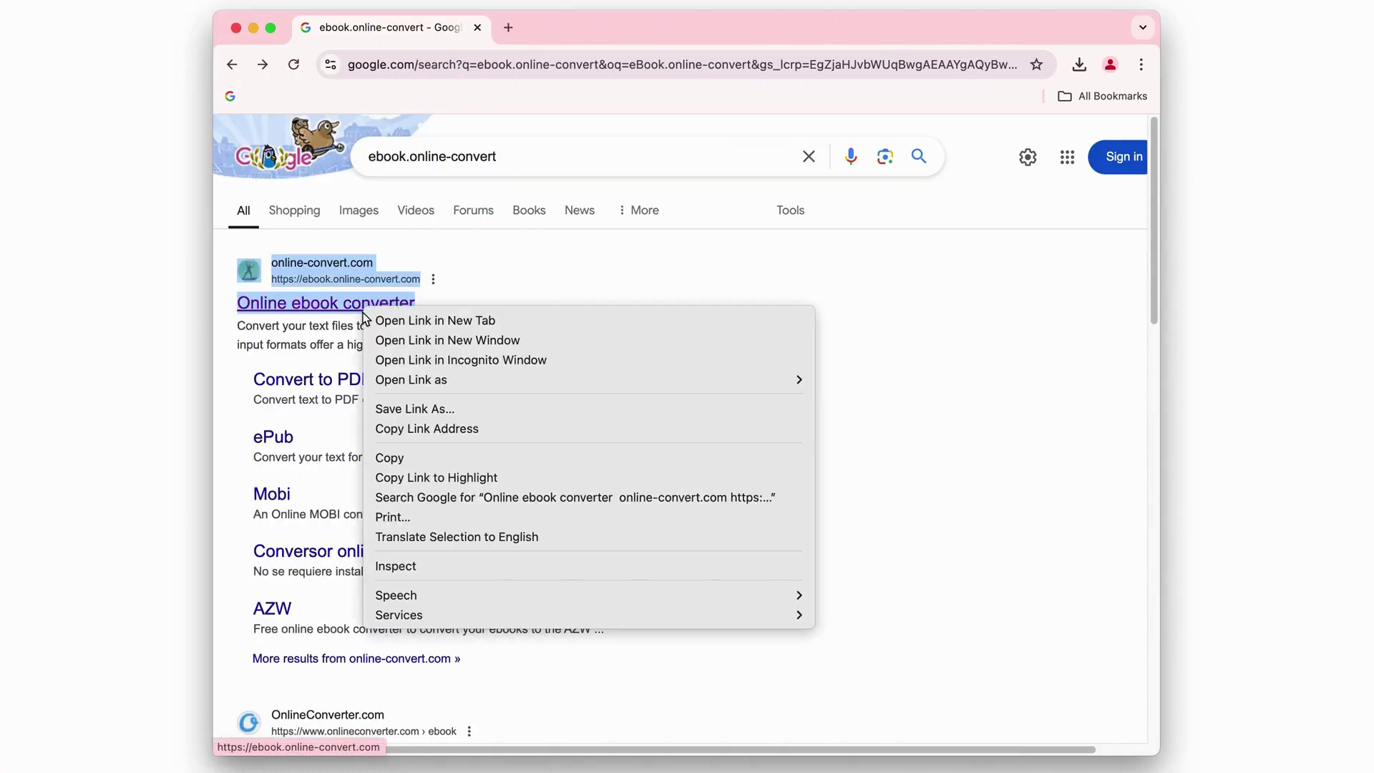
{"action": "left_click", "coordinate": [435, 319]}
{"action": "left_click", "coordinate": [555, 29]}
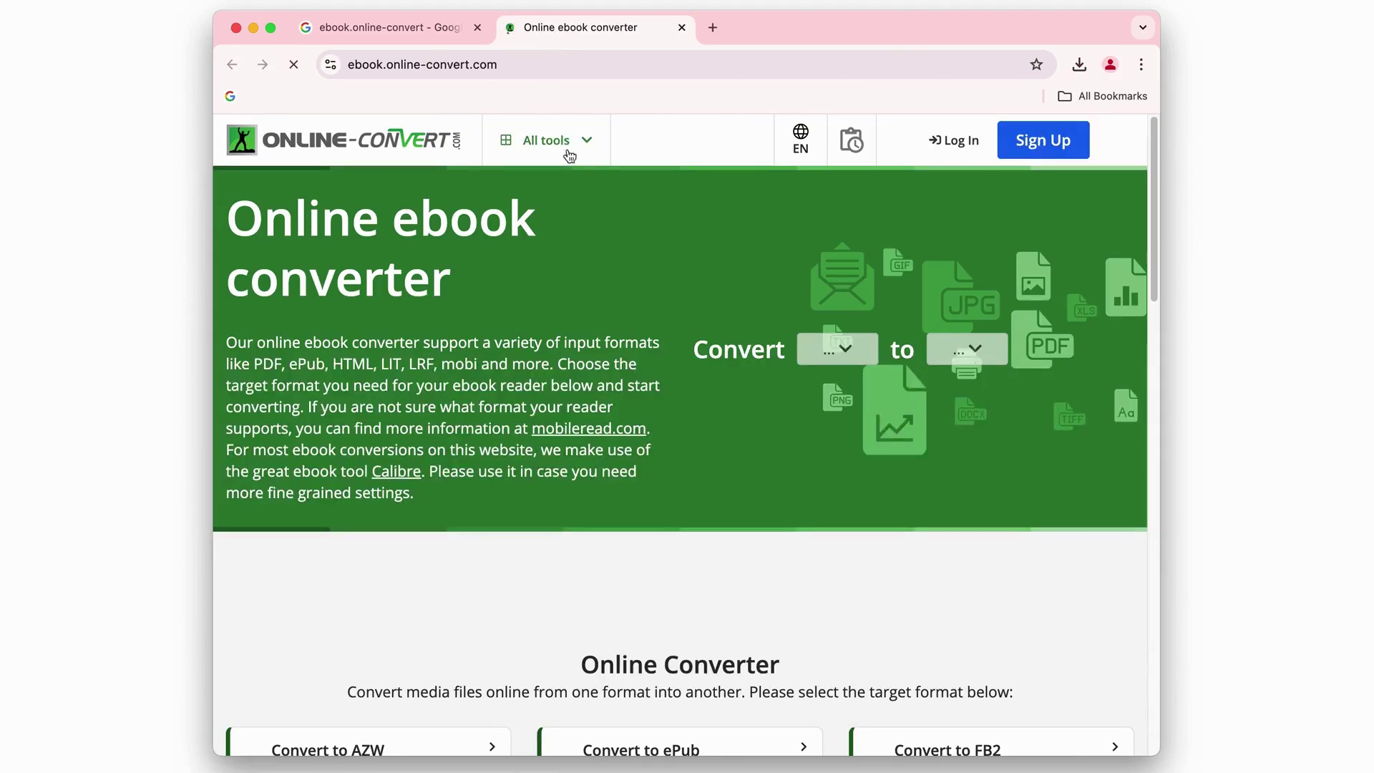
Step: Set the conversion from PDF to AZW3 on the converter page
{"action": "left_click", "coordinate": [842, 352]}
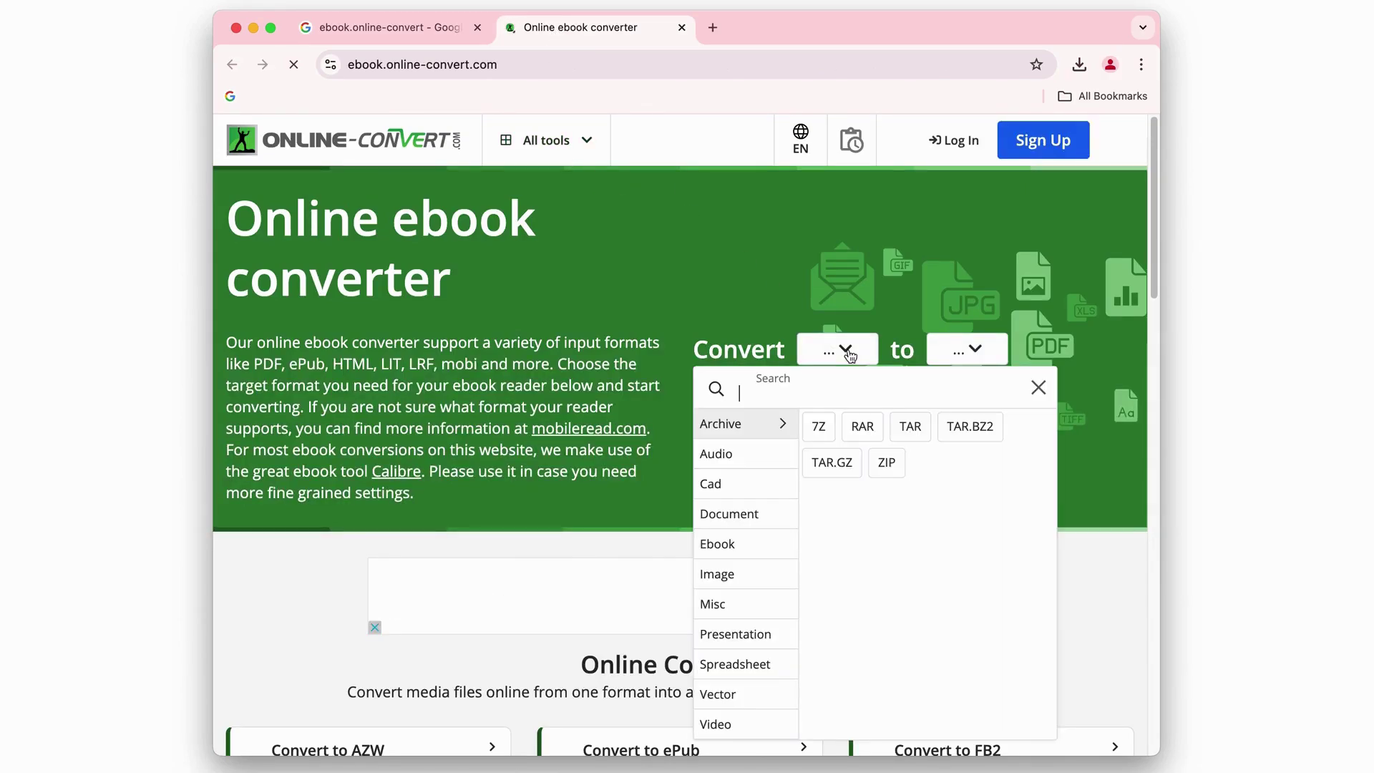
{"action": "mouse_move", "coordinate": [730, 513]}
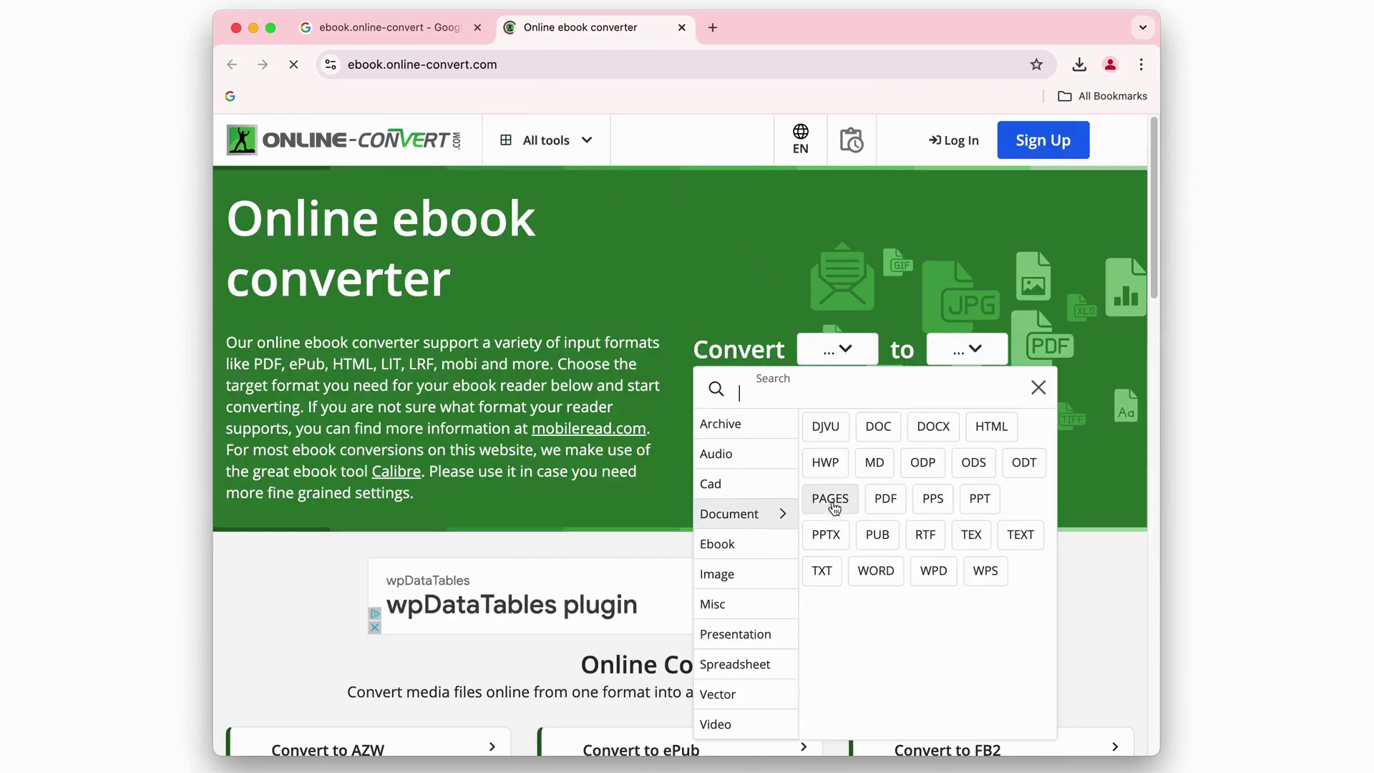
{"action": "left_click", "coordinate": [887, 498]}
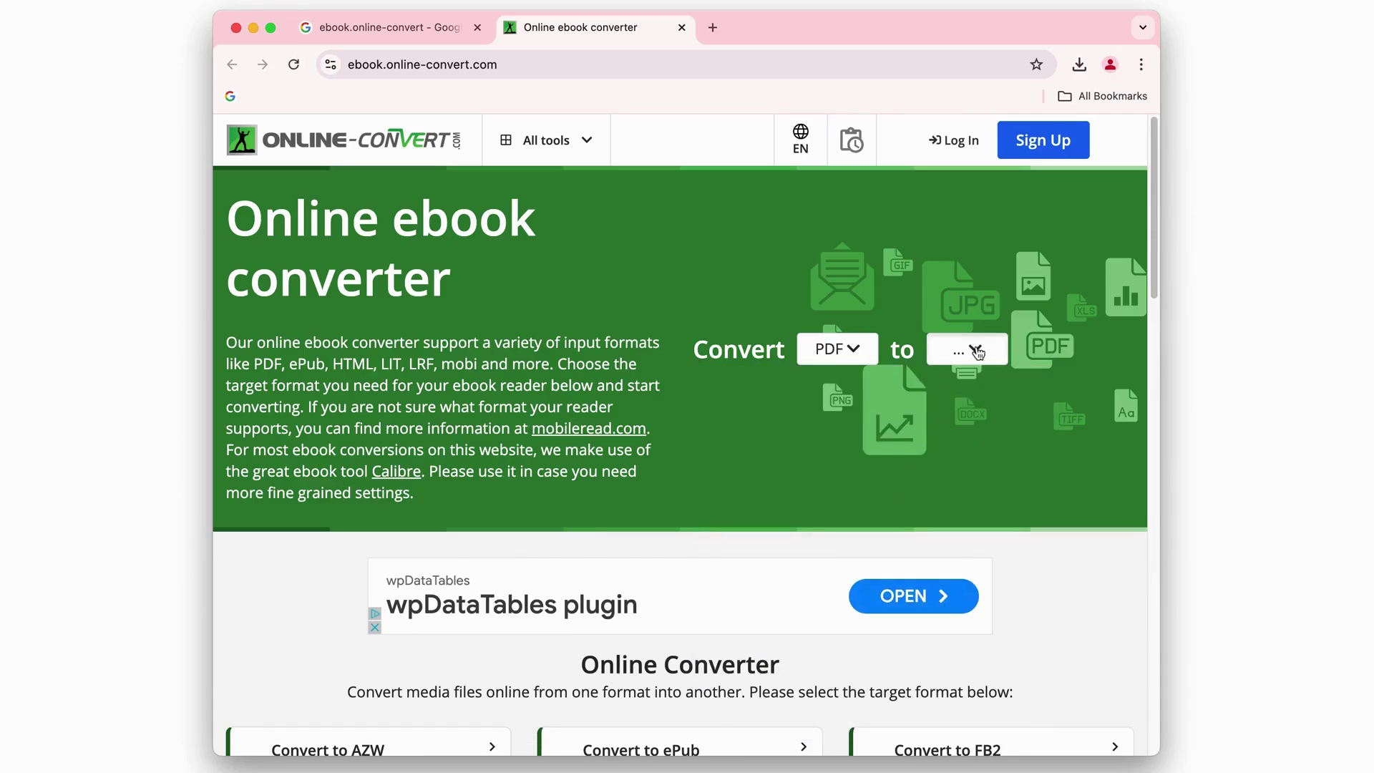
{"action": "left_click", "coordinate": [978, 352]}
{"action": "left_click", "coordinate": [740, 543]}
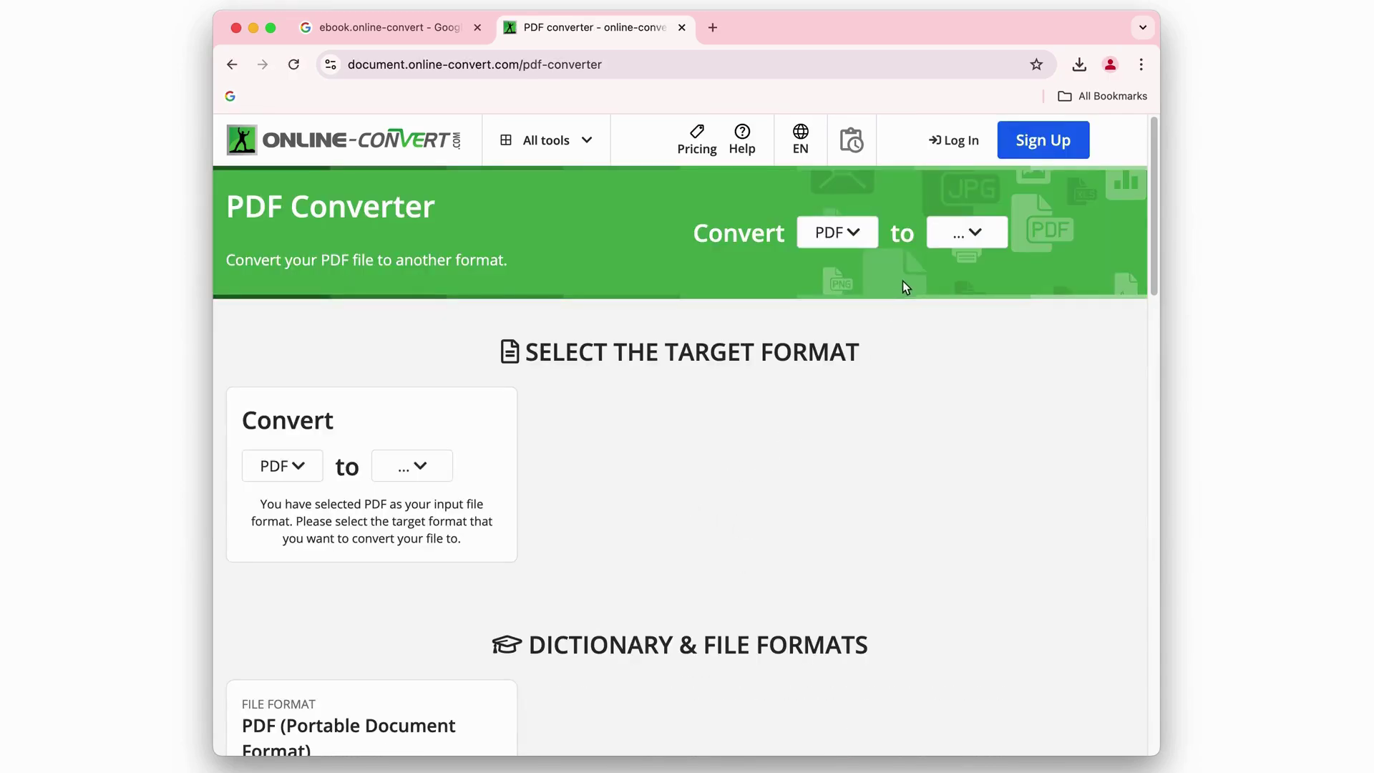
{"action": "scroll", "coordinate": [918, 272], "scroll_direction": "down", "scroll_amount": 1}
{"action": "left_click", "coordinate": [967, 227]}
{"action": "mouse_move", "coordinate": [719, 392]}
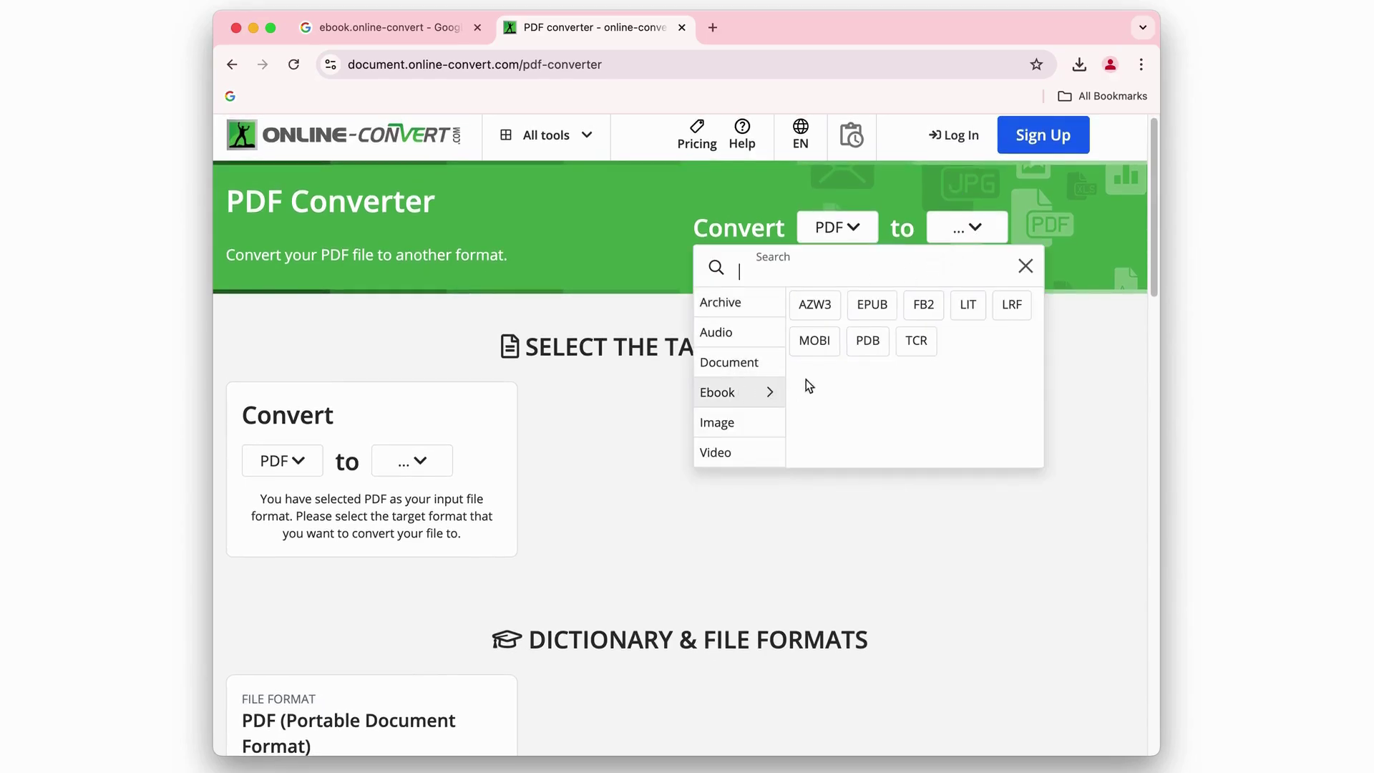
{"action": "left_click", "coordinate": [818, 306]}
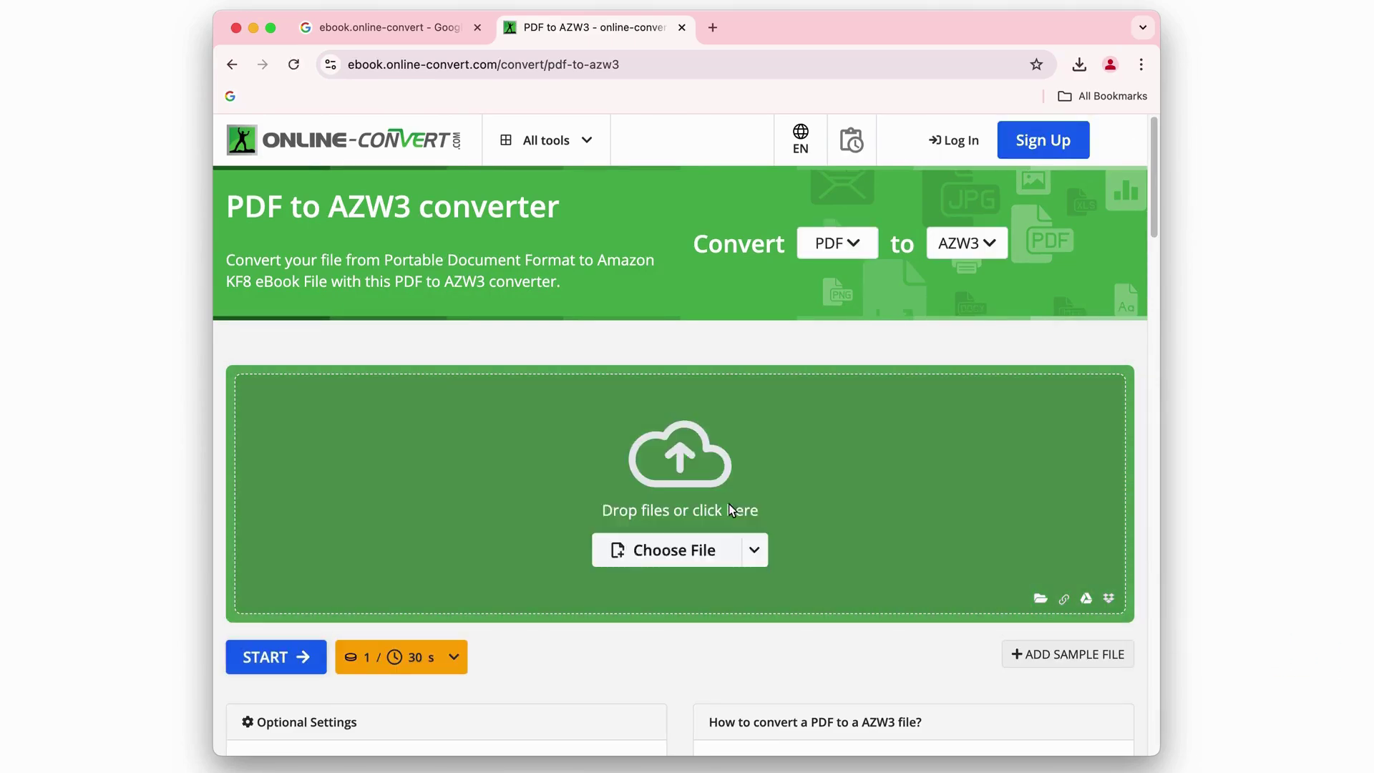
Step: Convert The Little Prince.pdf to AZW3 and download The Little Prince.azw3
{"action": "left_click_drag", "start_coordinate": [1148, 584], "coordinate": [737, 512]}
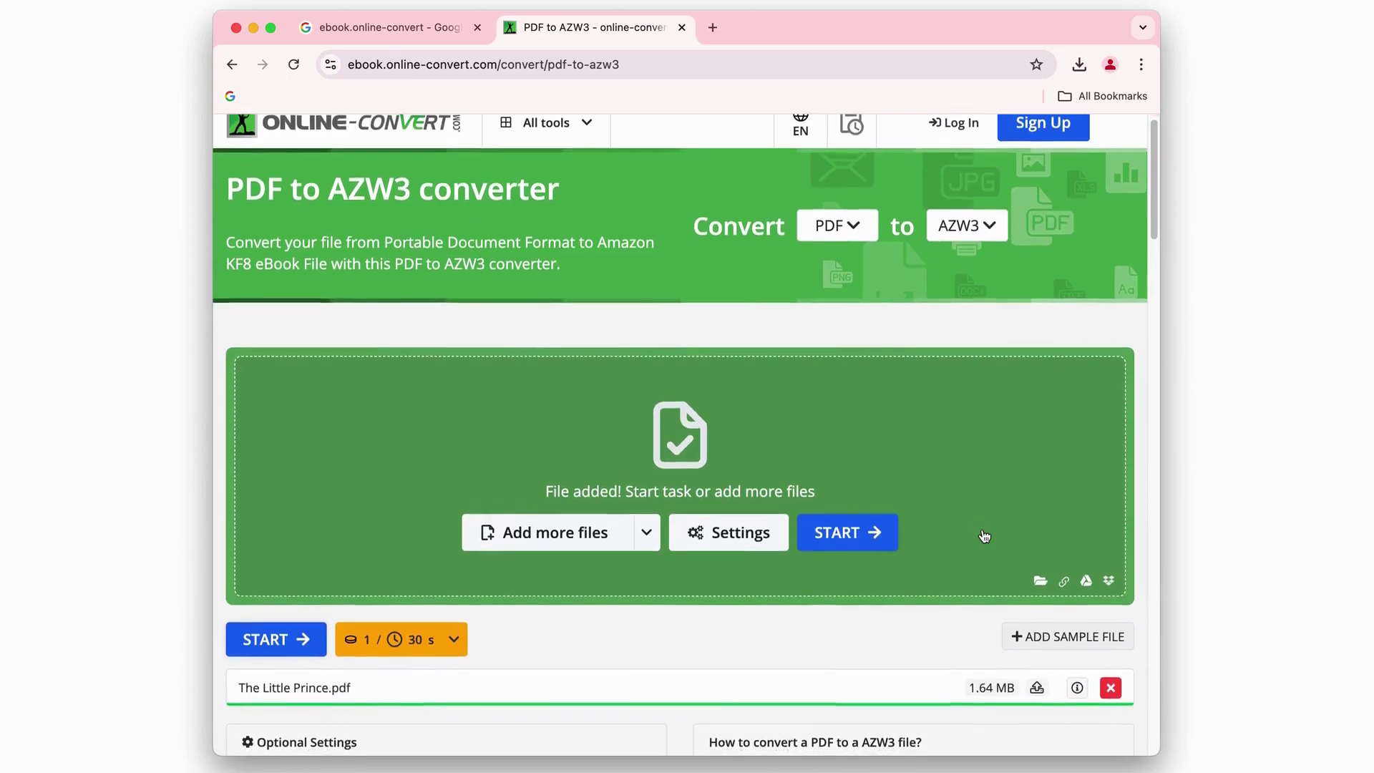
{"action": "scroll", "coordinate": [983, 536], "scroll_direction": "down", "scroll_amount": 5}
{"action": "scroll", "coordinate": [959, 521], "scroll_direction": "down", "scroll_amount": 1}
{"action": "scroll", "coordinate": [951, 527], "scroll_direction": "down", "scroll_amount": 2}
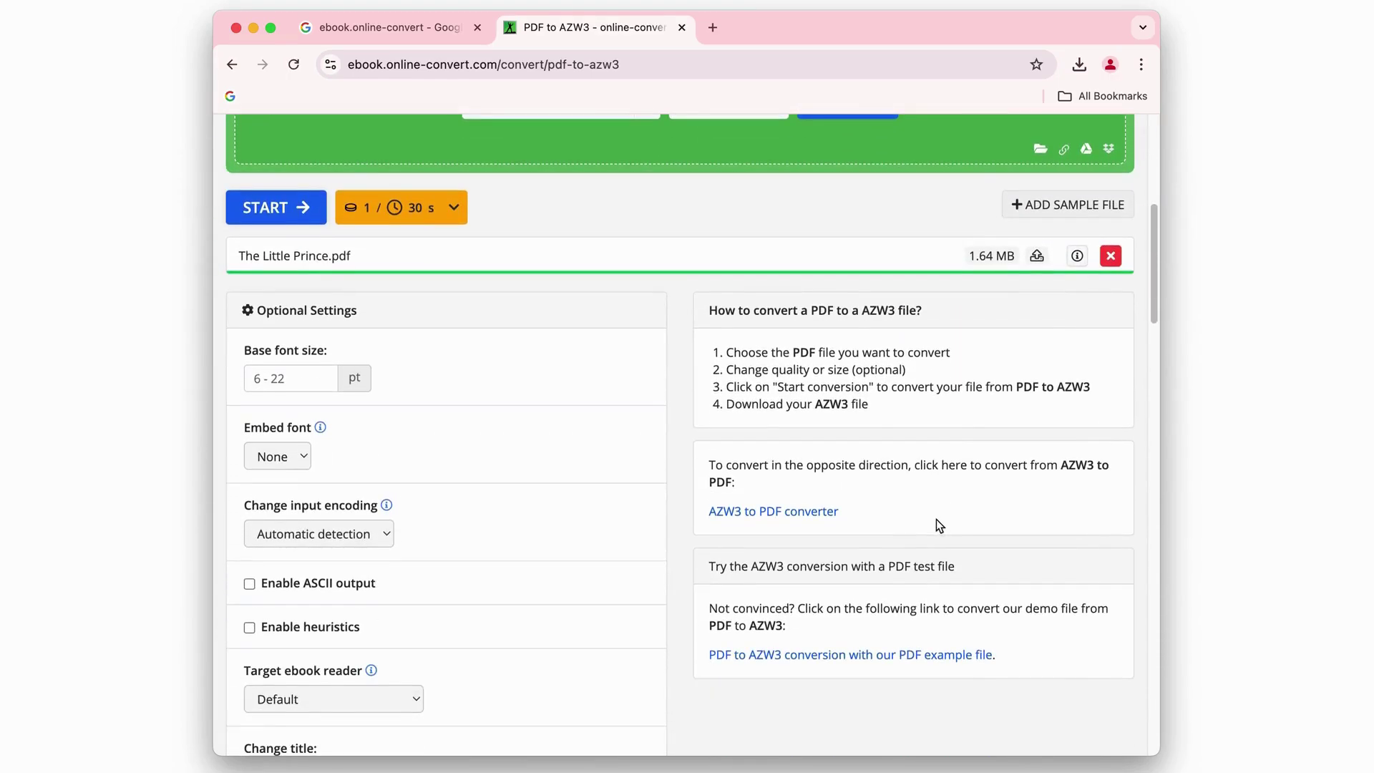
{"action": "scroll", "coordinate": [912, 514], "scroll_direction": "down", "scroll_amount": 1}
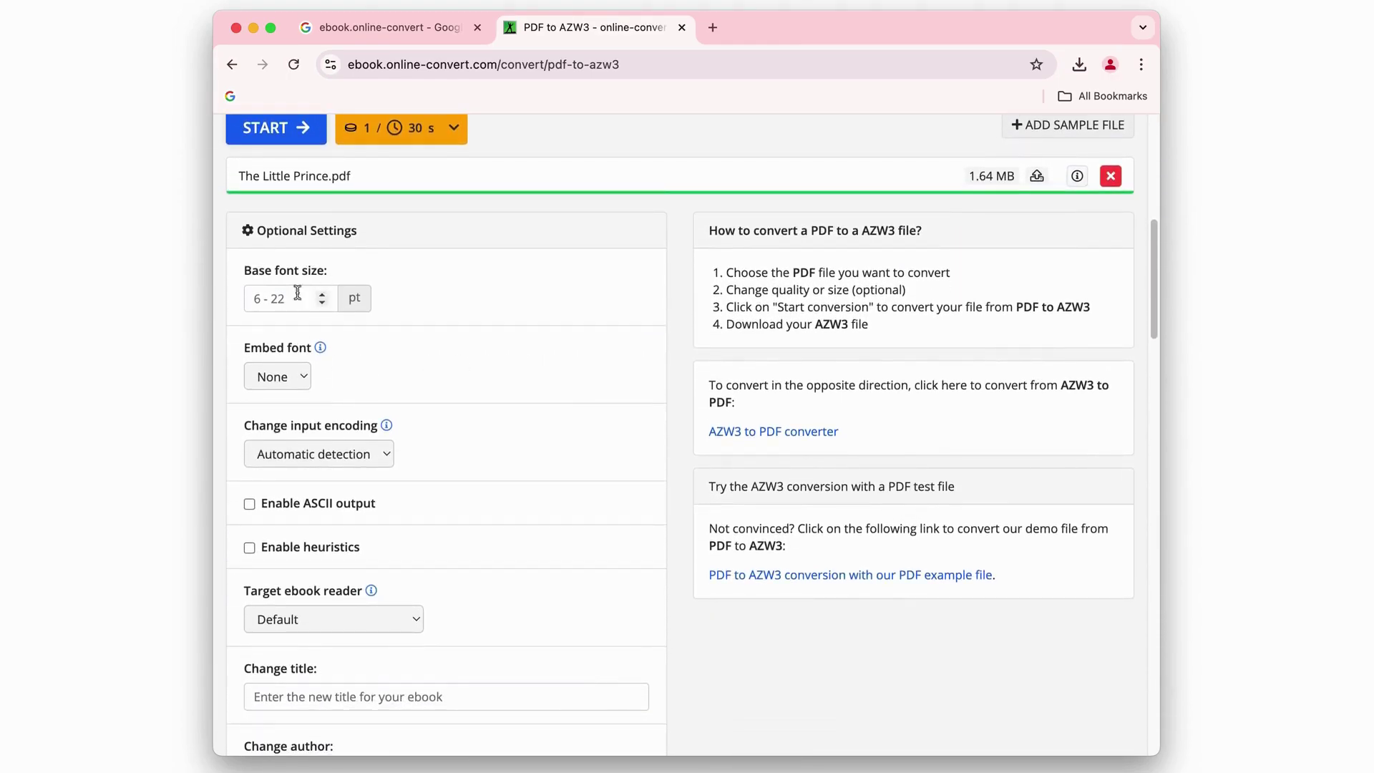
{"action": "scroll", "coordinate": [308, 400], "scroll_direction": "down", "scroll_amount": 2}
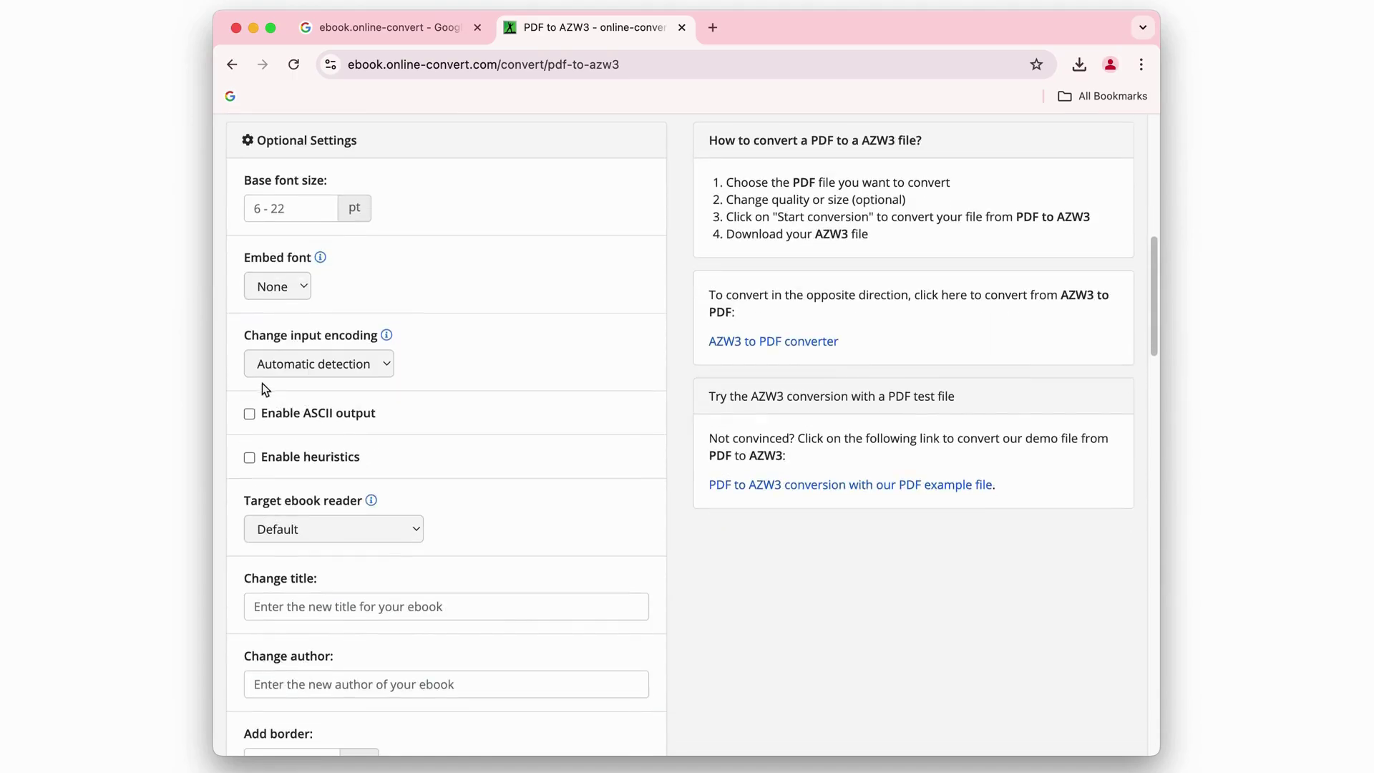
{"action": "scroll", "coordinate": [389, 493], "scroll_direction": "down", "scroll_amount": 2}
{"action": "scroll", "coordinate": [393, 481], "scroll_direction": "down", "scroll_amount": 3}
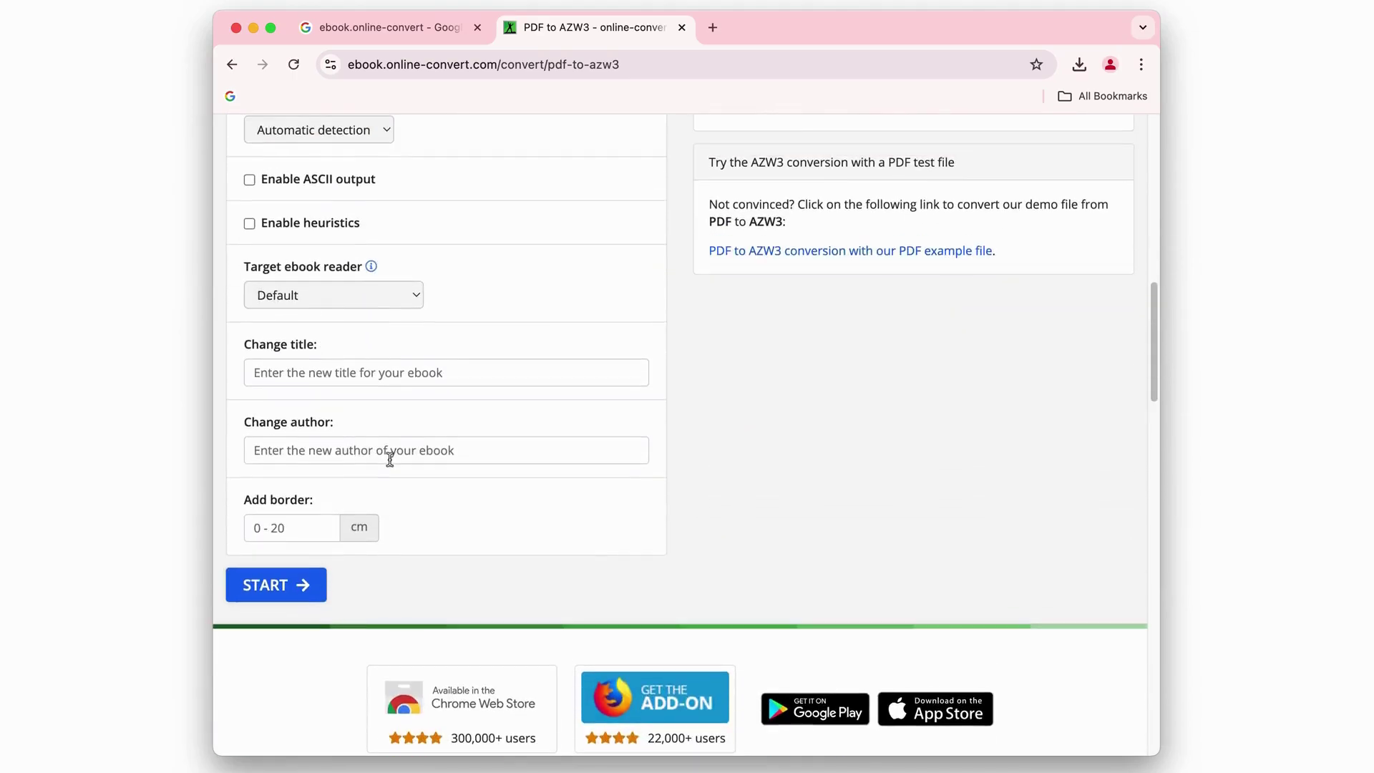
{"action": "left_click", "coordinate": [289, 584]}
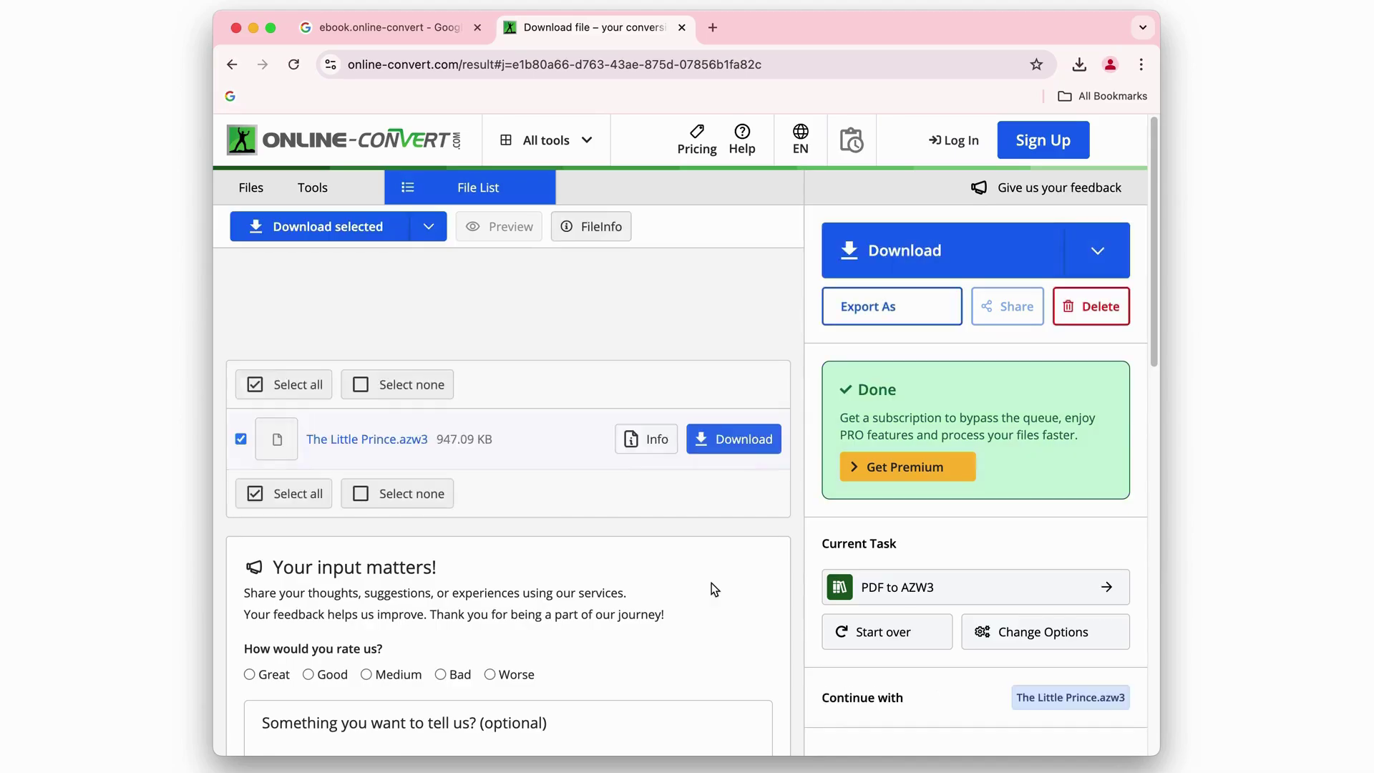
{"action": "left_click", "coordinate": [726, 452]}
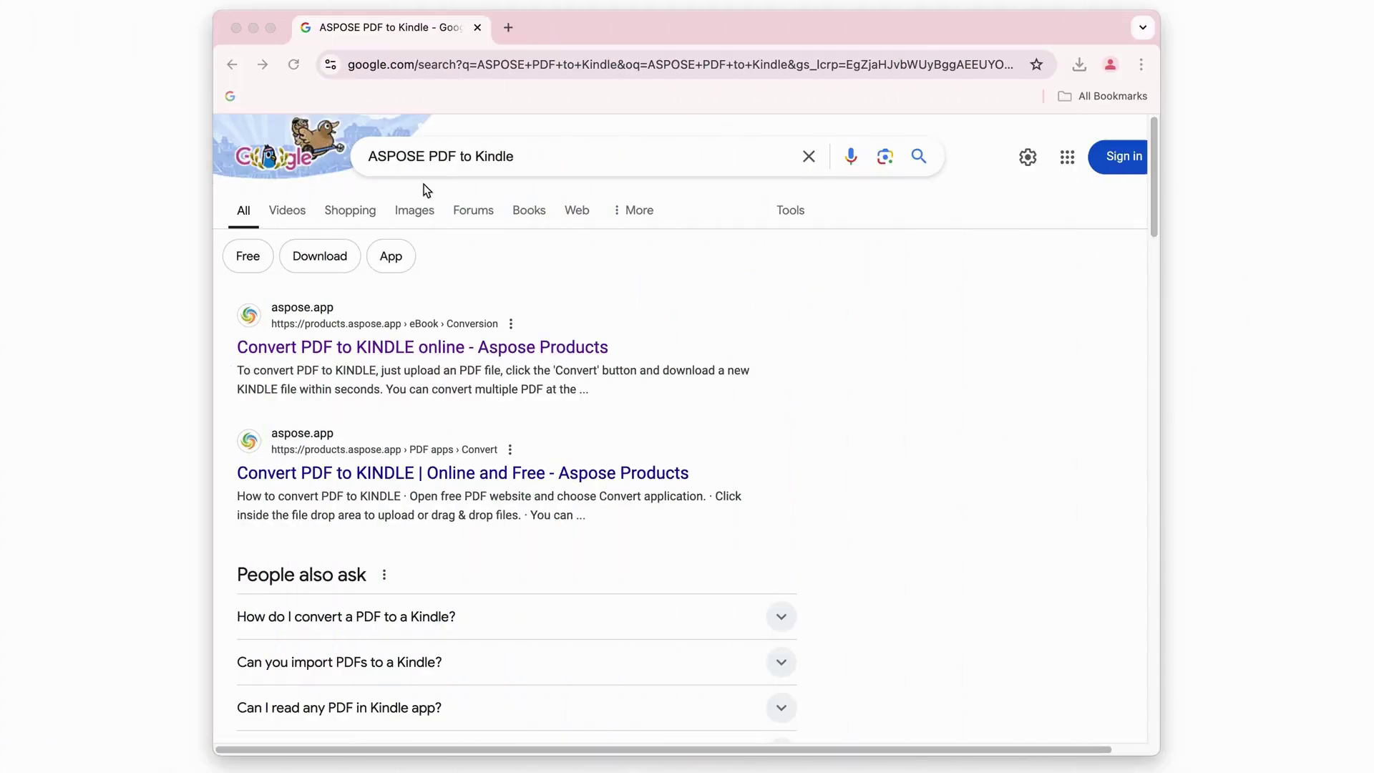
Step: Open the Aspose PDF to Kindle result in a new tab
{"action": "right_click", "coordinate": [408, 357]}
{"action": "left_click", "coordinate": [462, 364]}
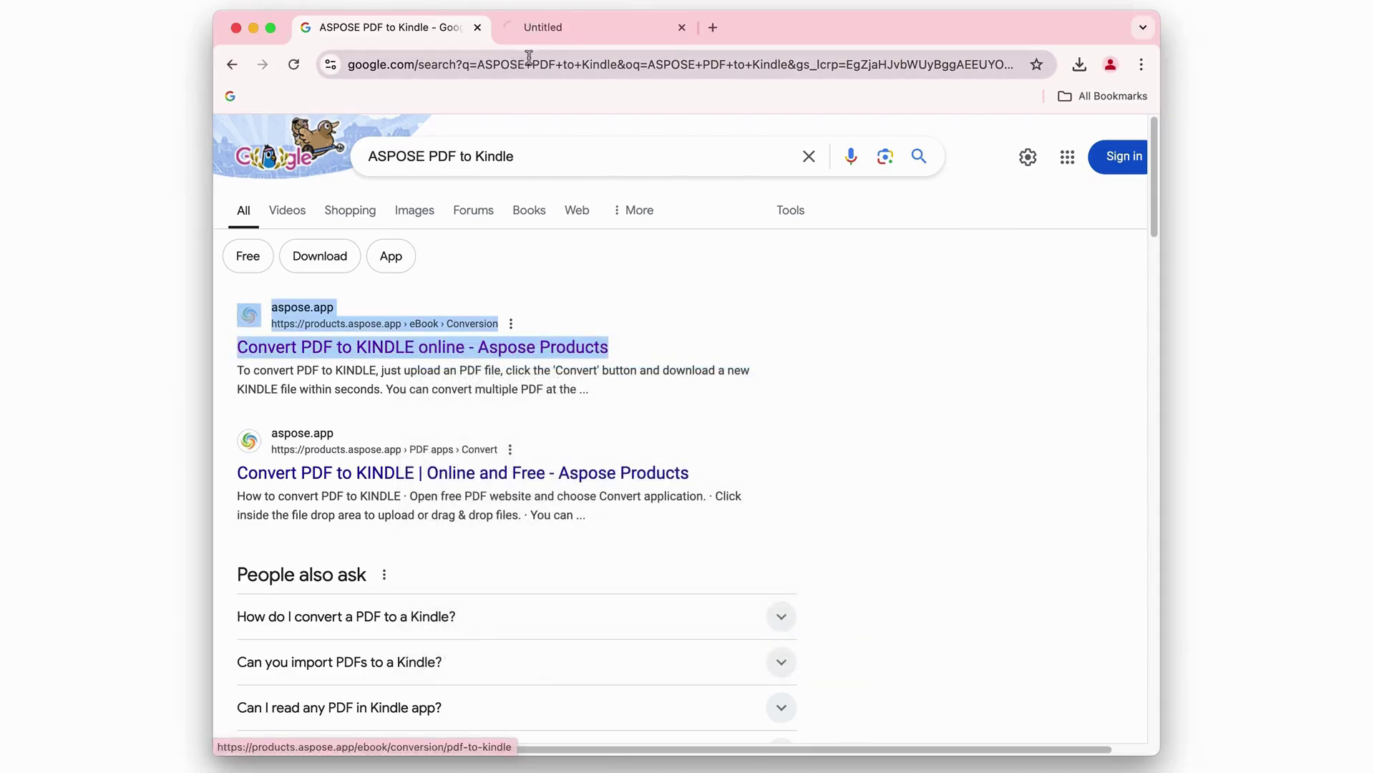
{"action": "left_click", "coordinate": [577, 32]}
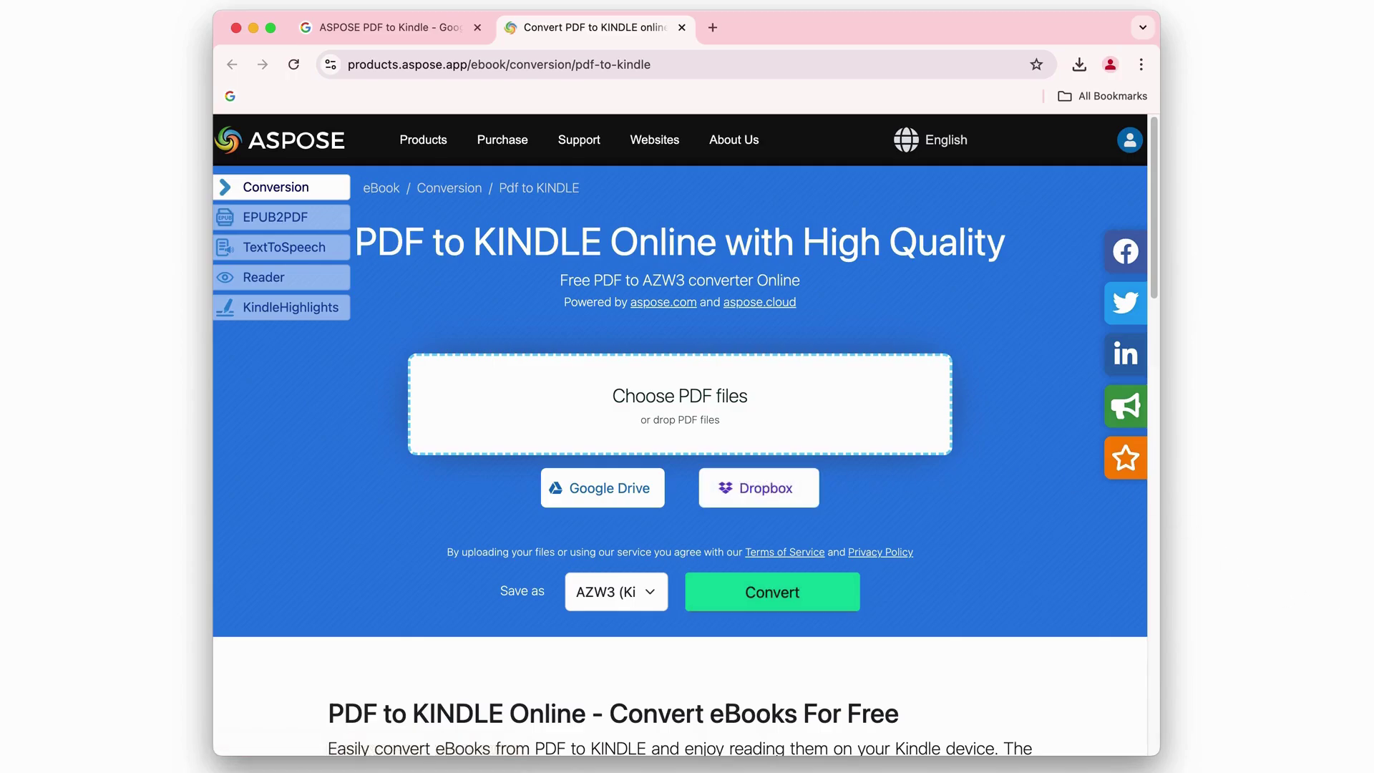
Step: Add The Little Prince.pdf, keep AZW3 (Kindle) output, and start the conversion
{"action": "left_click_drag", "start_coordinate": [1233, 559], "coordinate": [738, 385]}
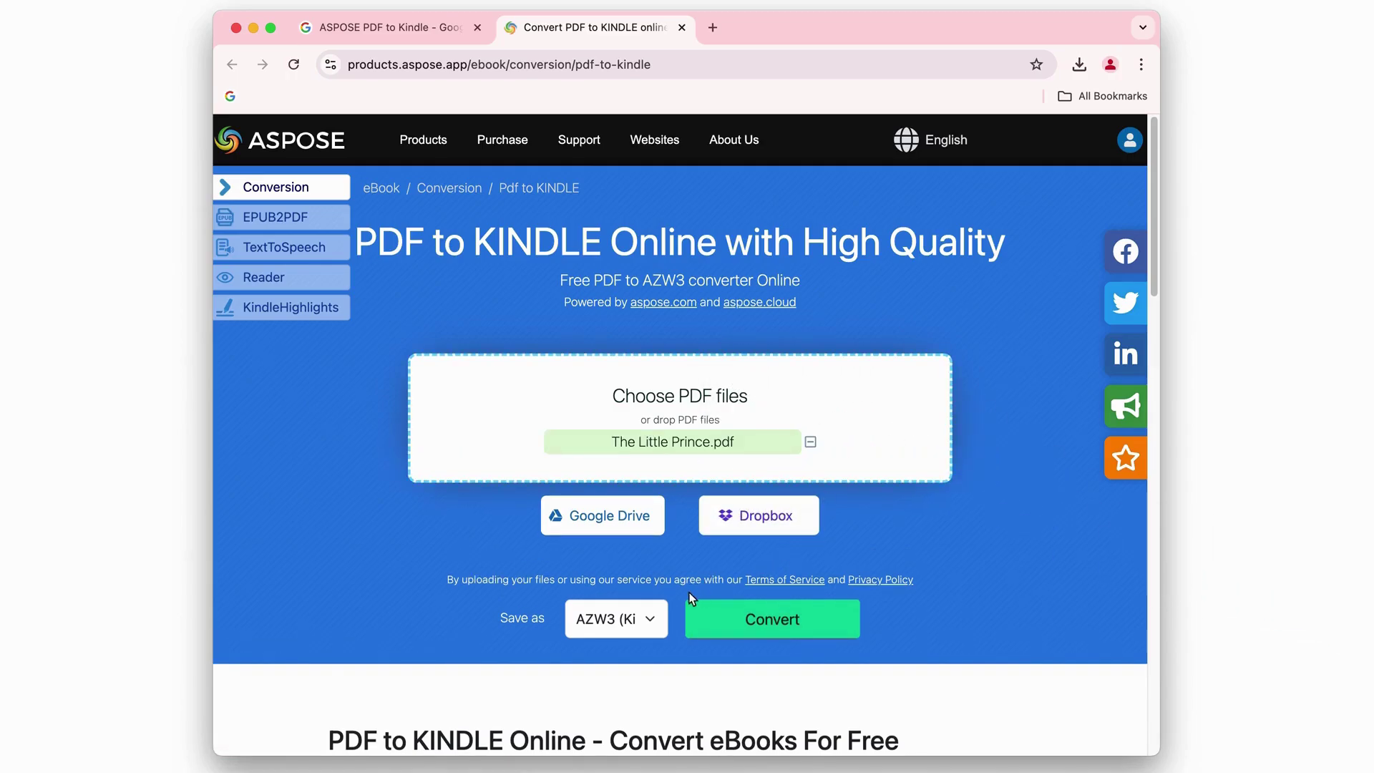
{"action": "left_click", "coordinate": [650, 619]}
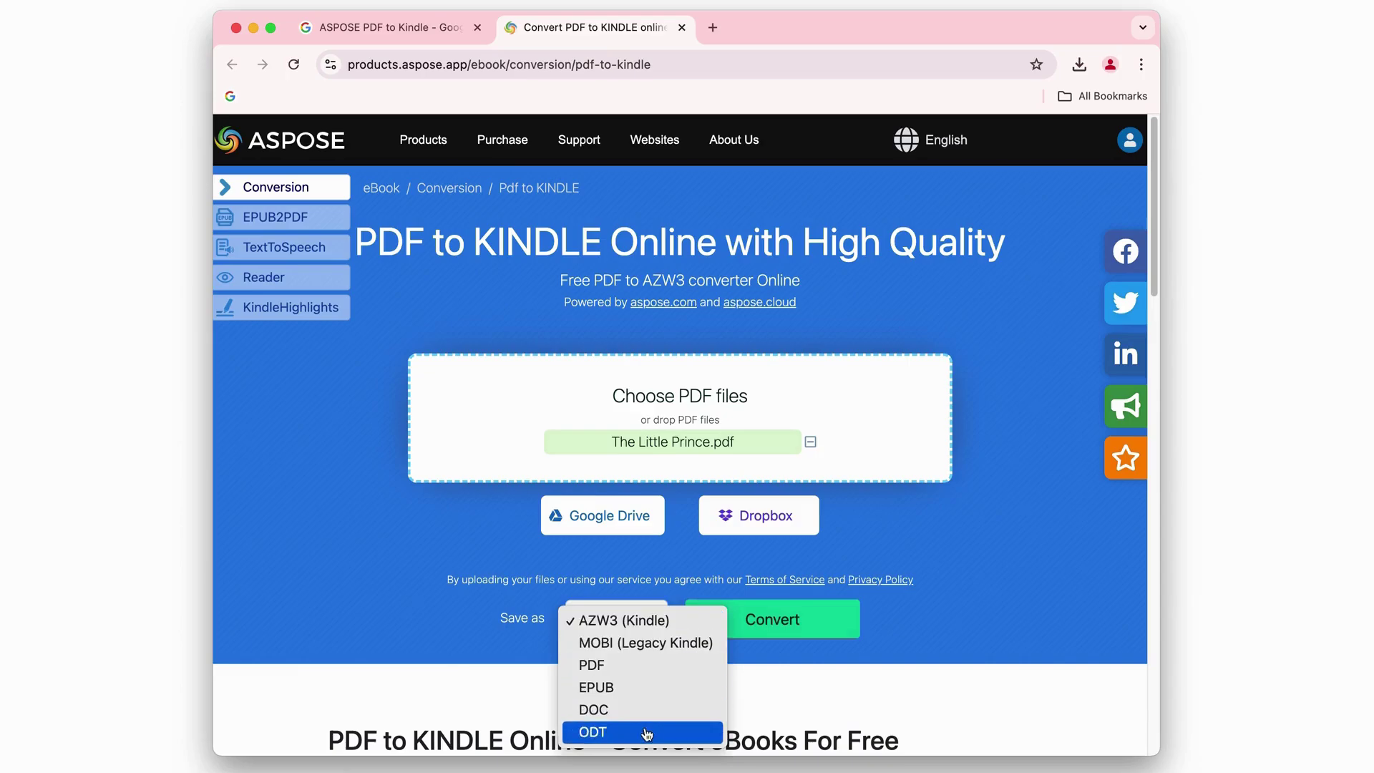
{"action": "left_click", "coordinate": [647, 622]}
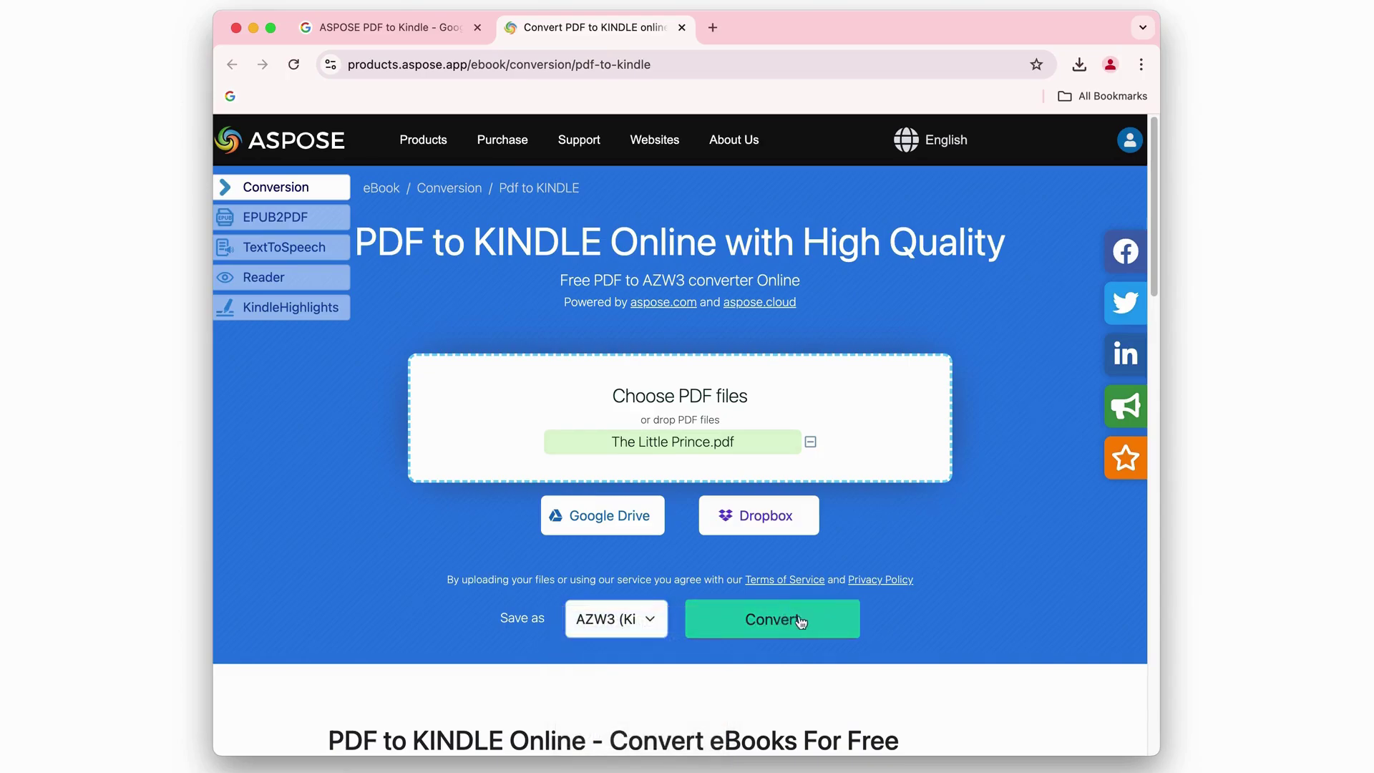
{"action": "left_click", "coordinate": [800, 622]}
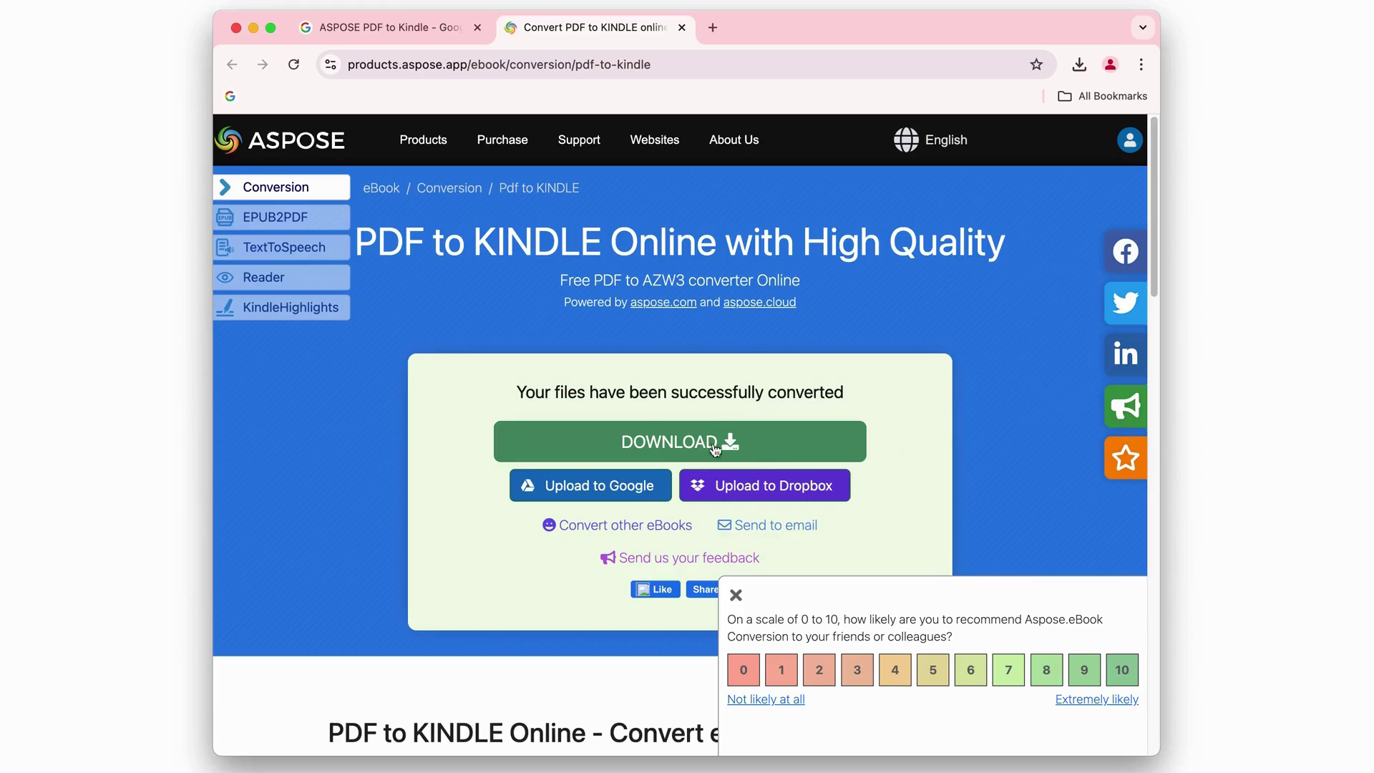
{"action": "left_click", "coordinate": [732, 445]}
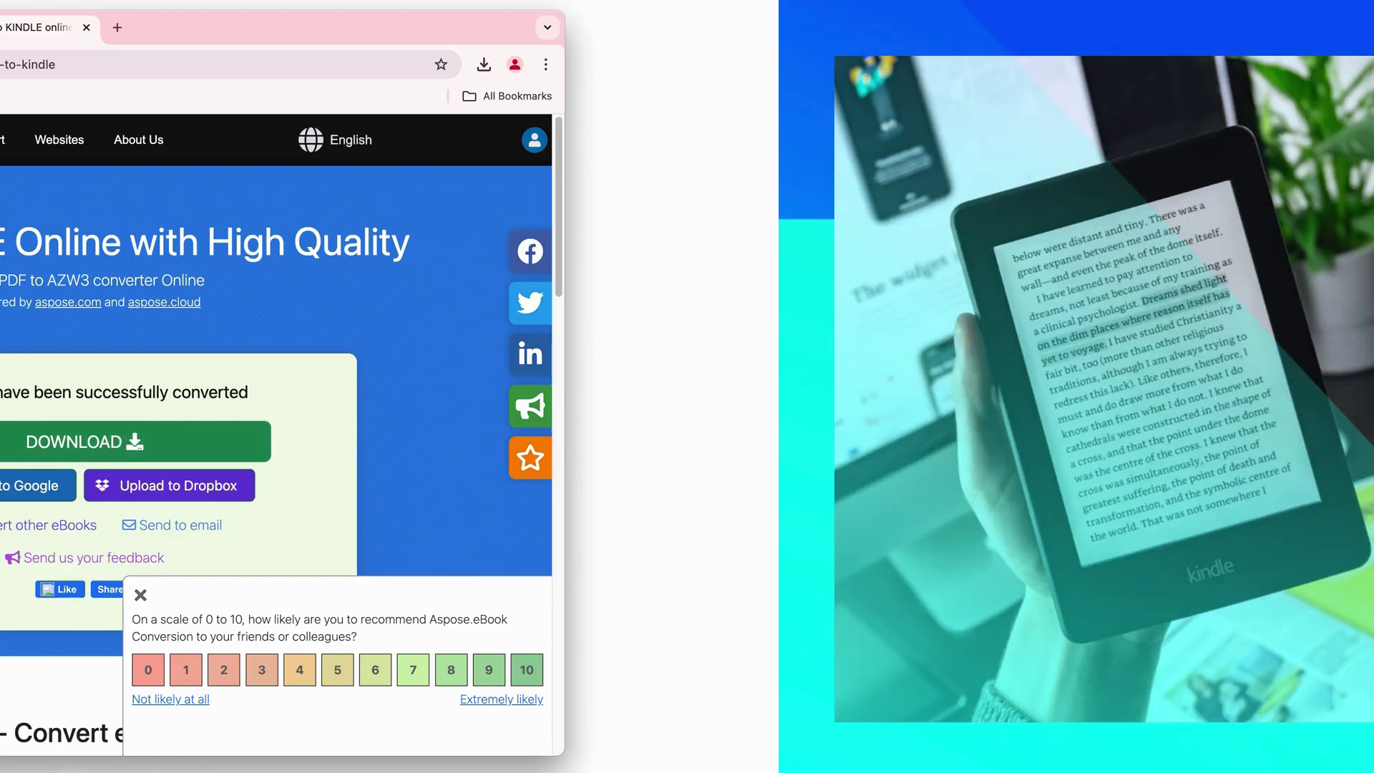